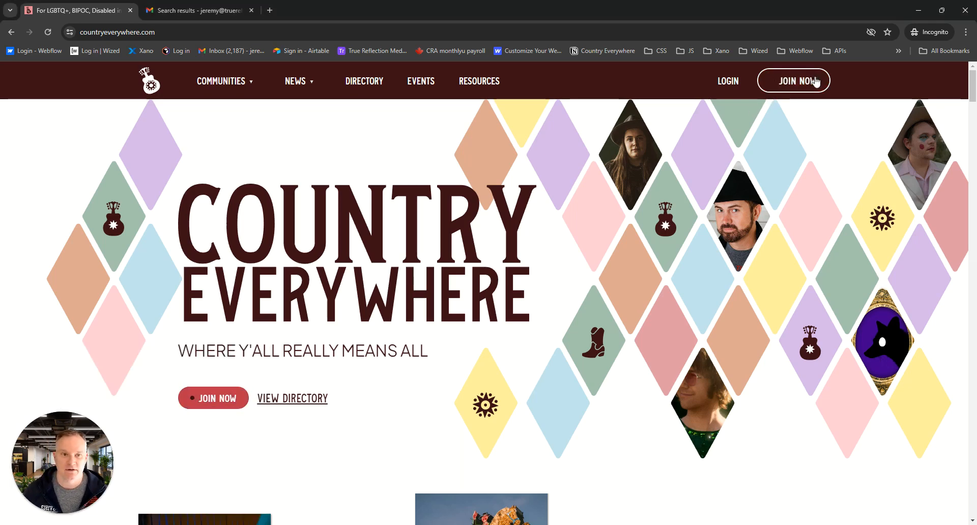
Open the Country Everywhere sign-up form and enter Fake Band Name as the artist or professional name
left_click(803, 80)
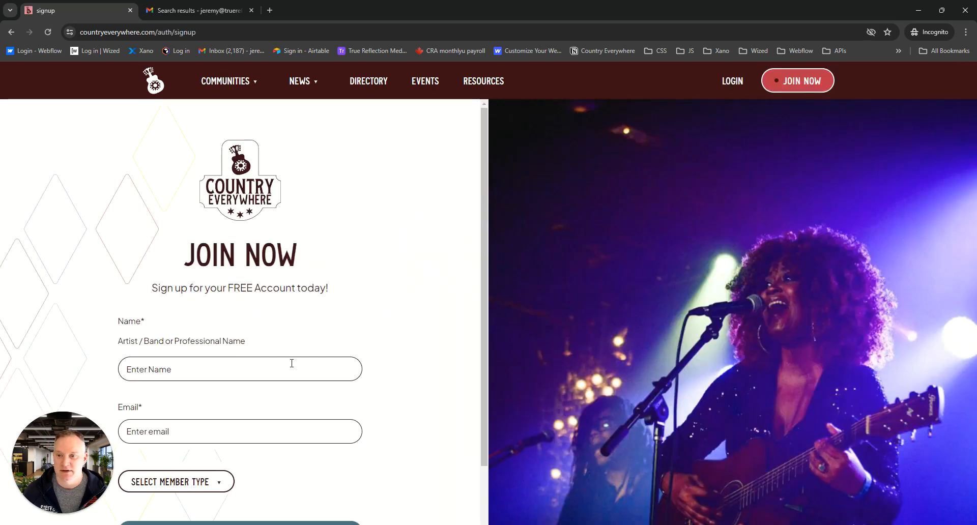
left_click(213, 364)
type("Fake Band")
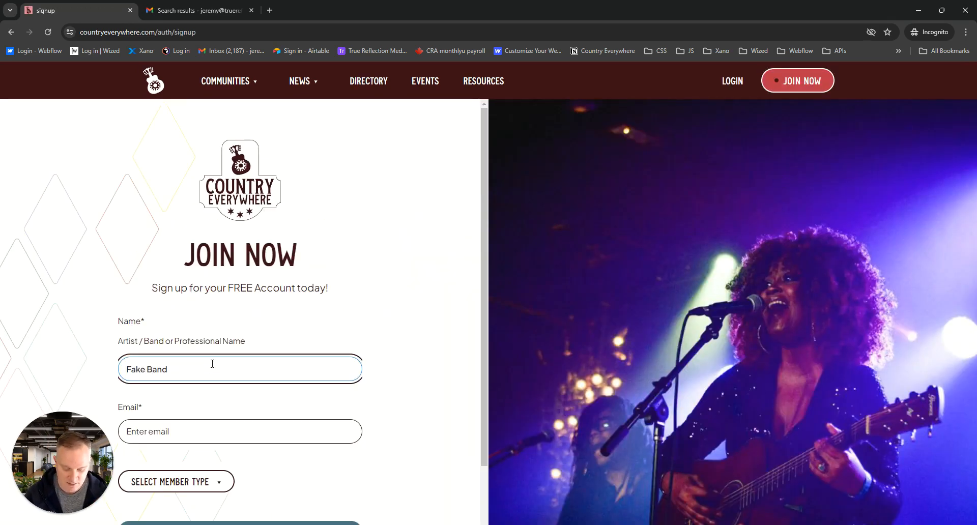
type(" Name")
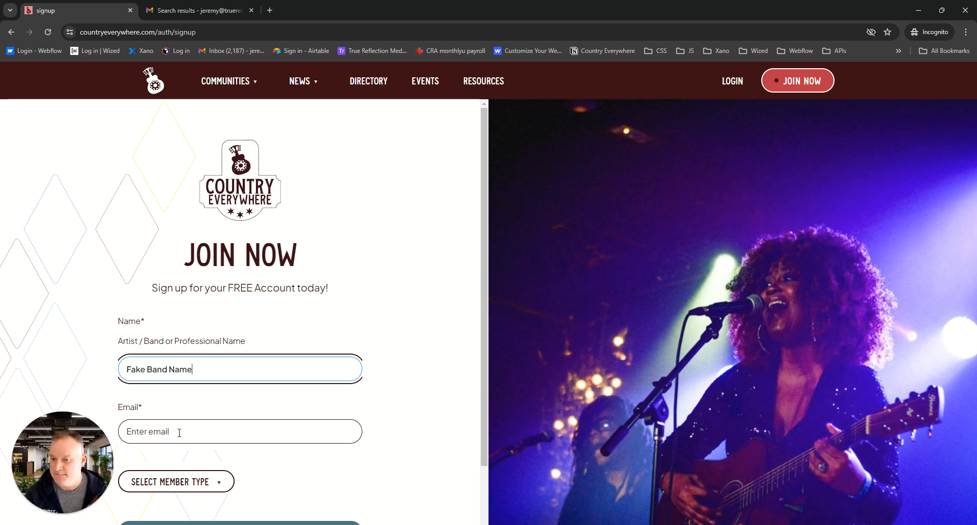
Fill in the sign-up form's email address
left_click(179, 432)
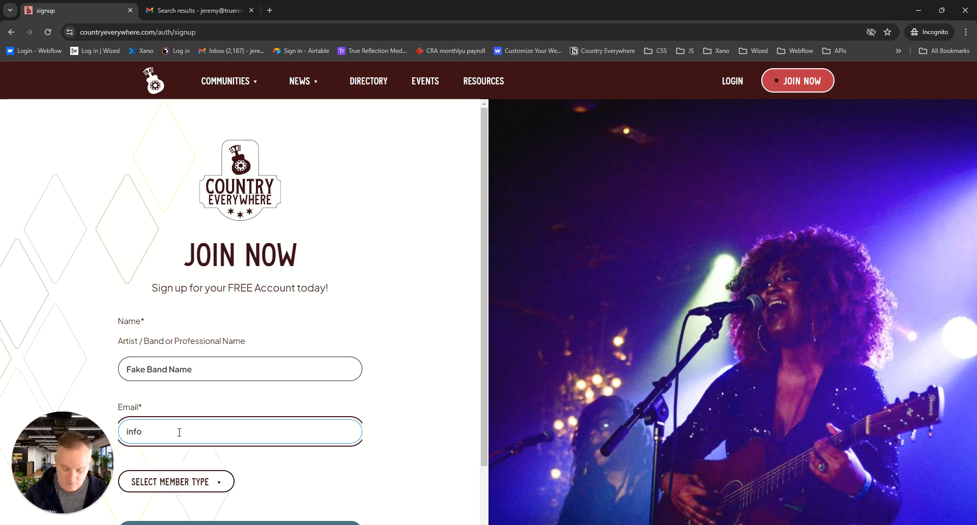
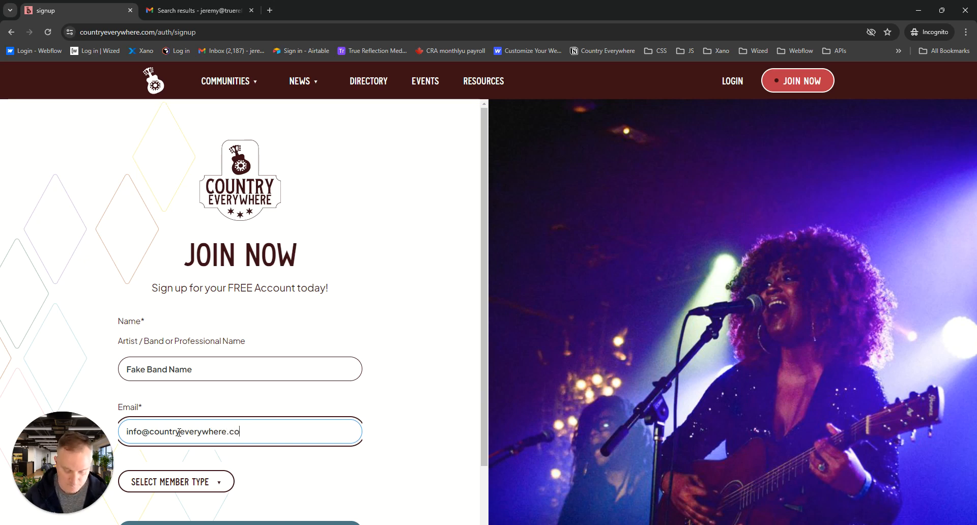
Choose the Industry member type, confirm membership in an underrepresented community, and create the account
scroll(432, 293, "down", 2)
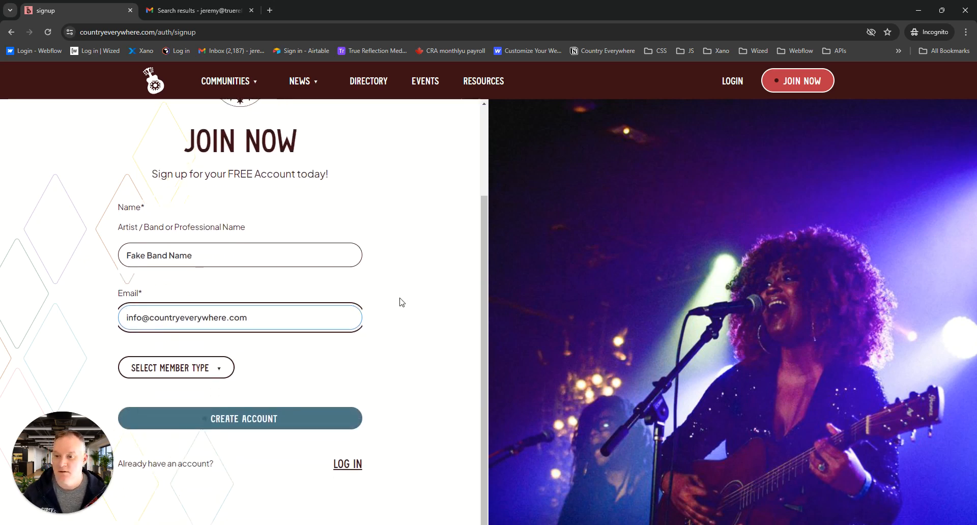
left_click(220, 371)
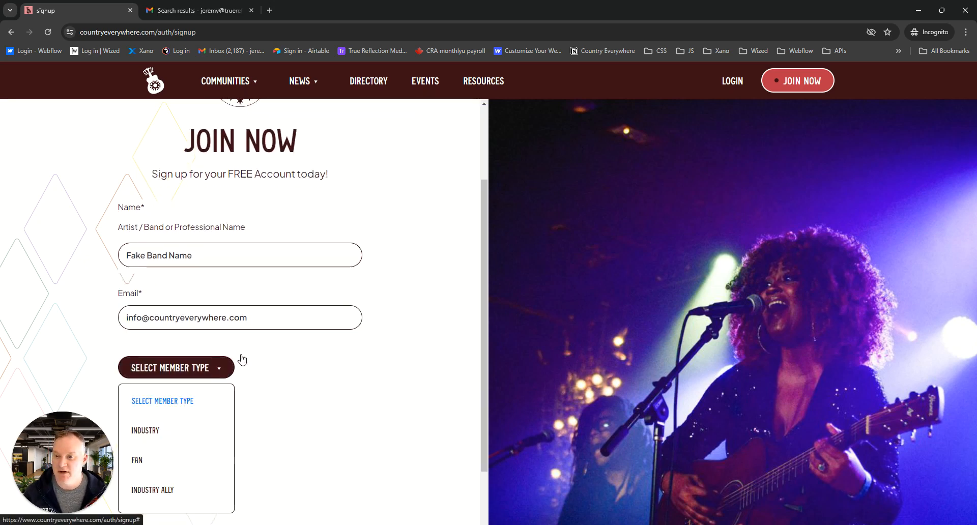
left_click(145, 430)
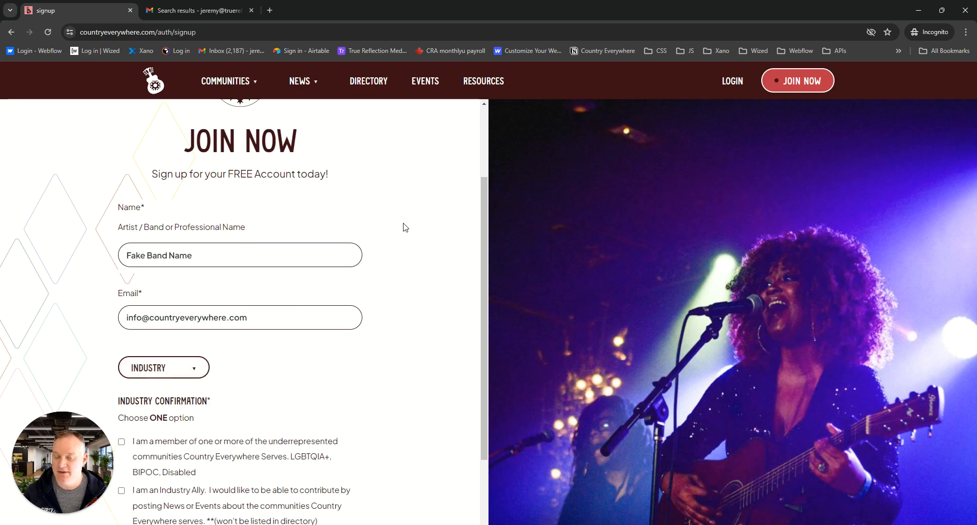
scroll(405, 226, "down", 3)
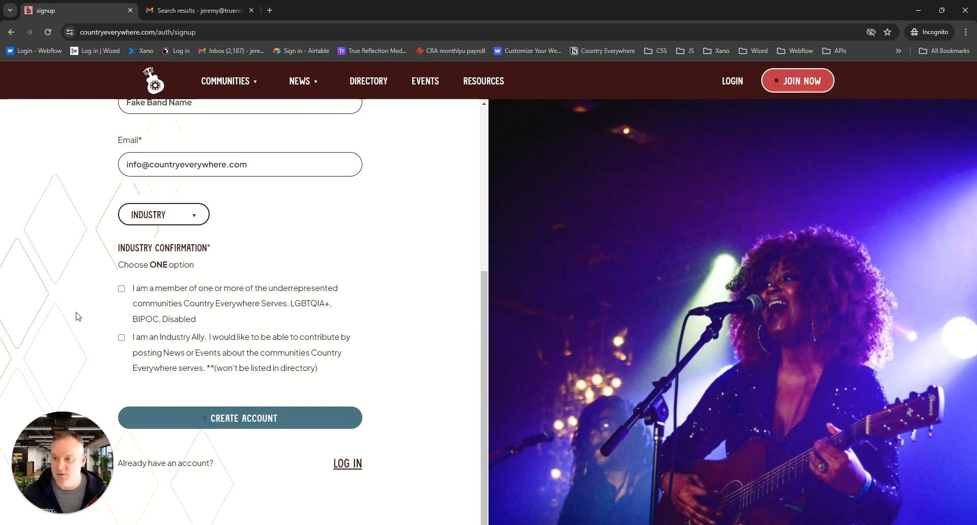
left_click(122, 289)
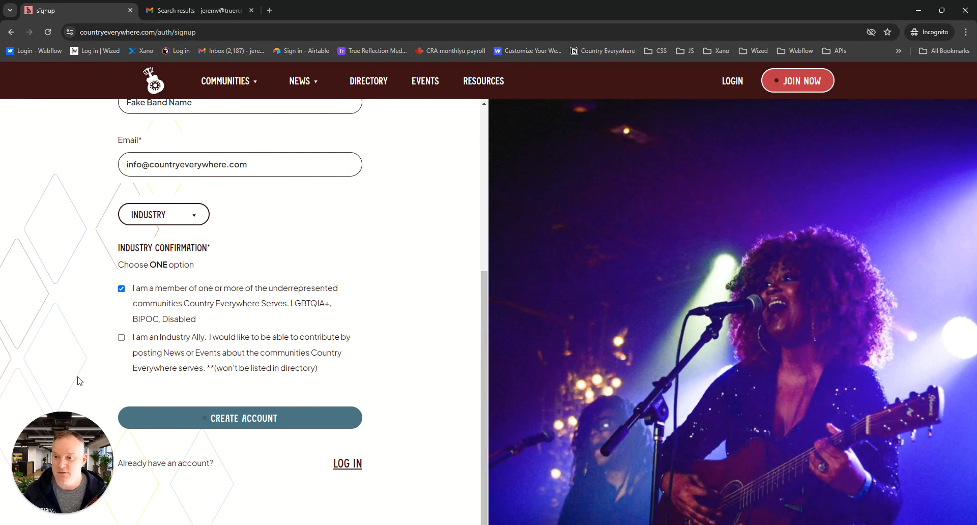
left_click(236, 421)
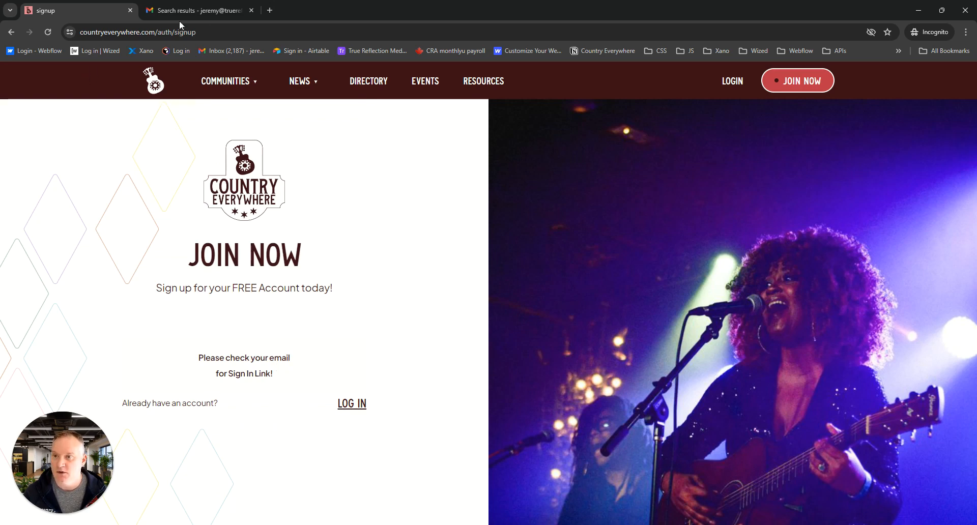
Switch to Gmail, log in to the account through the Country Everywhere New Industry Member email, and accept all privacy settings
left_click(198, 9)
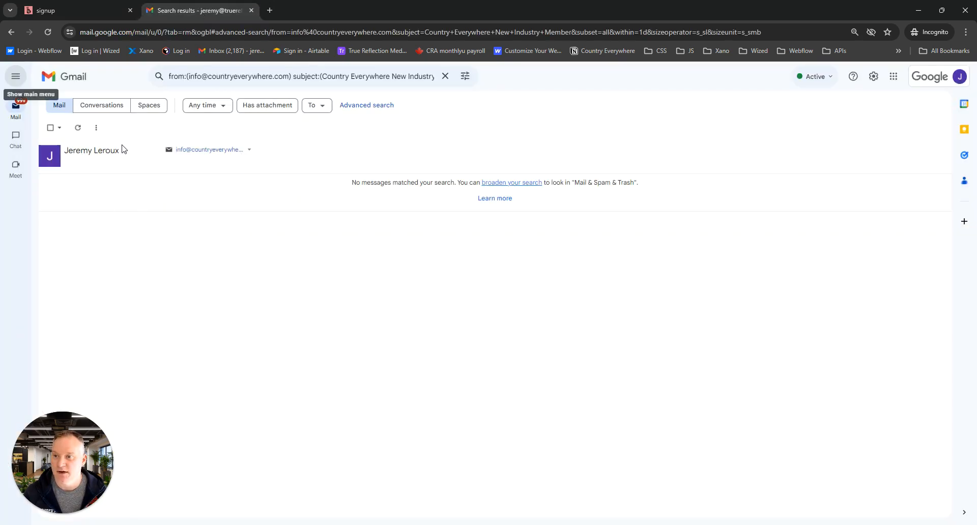
left_click(78, 128)
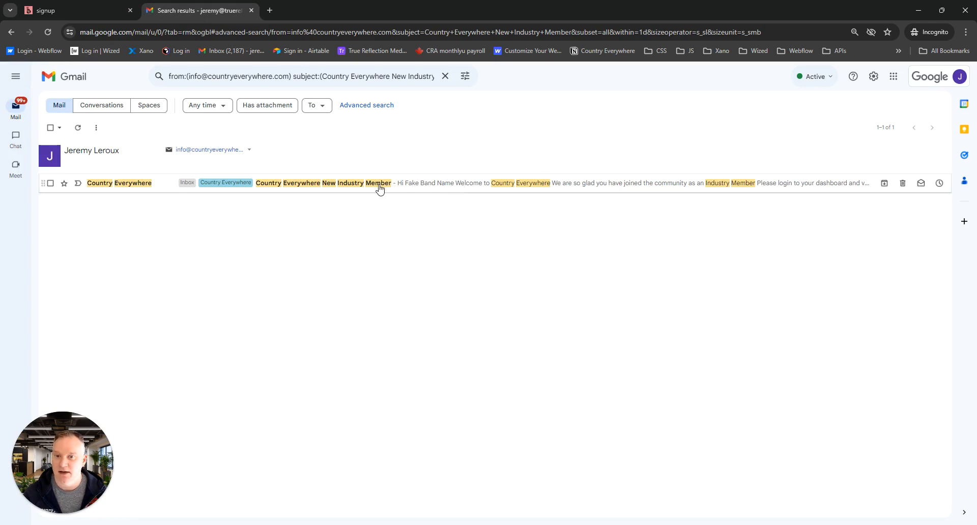
left_click(433, 191)
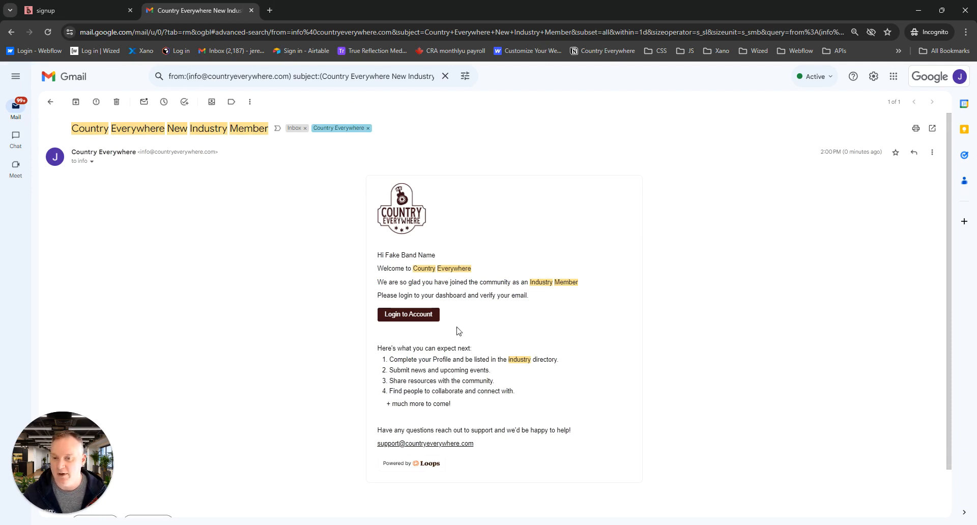
left_click(412, 320)
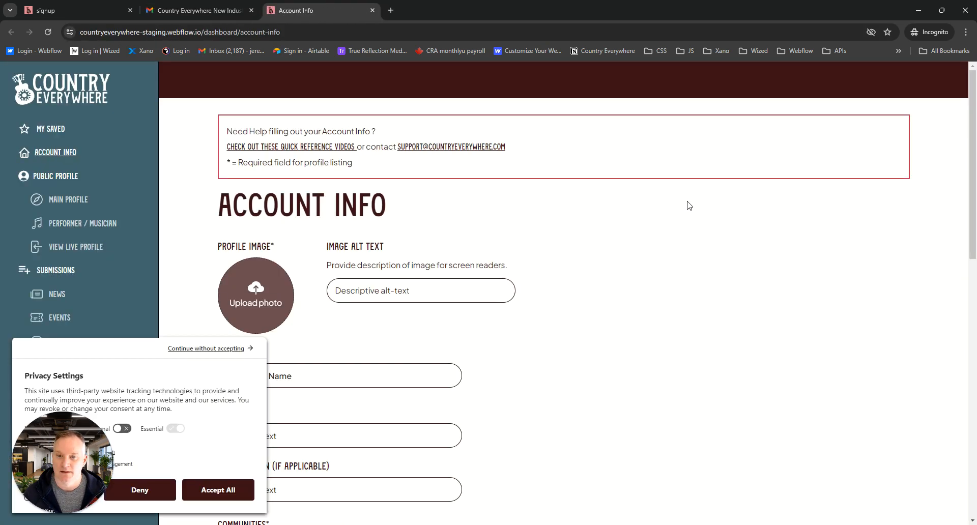
left_click(215, 493)
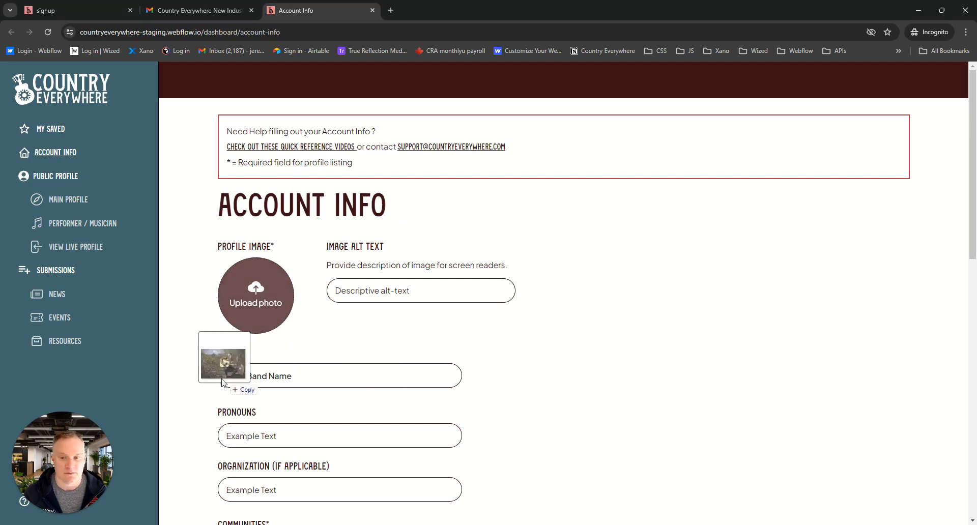
Upload the guitarist photo as the profile image and set its alt text to "Caucasian man playing guitar"
left_click_drag(225, 379, 247, 316)
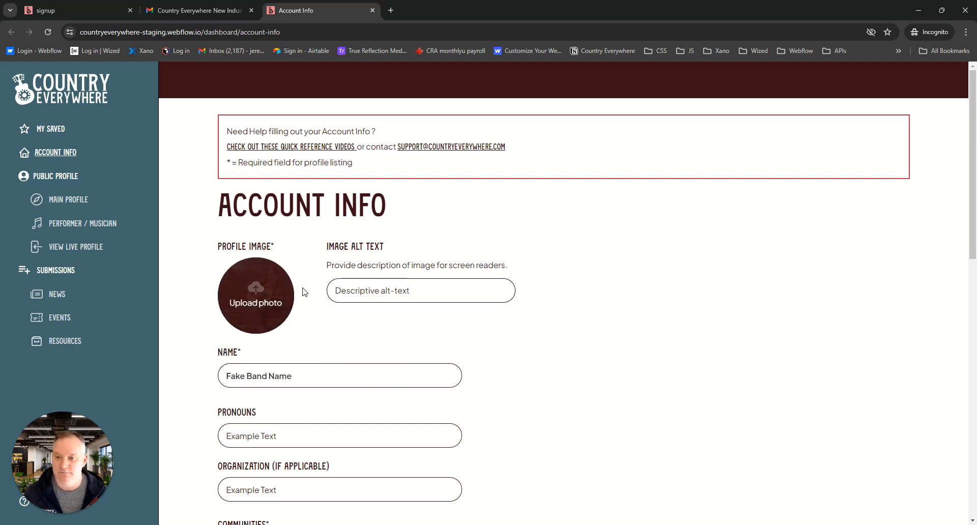
left_click(405, 294)
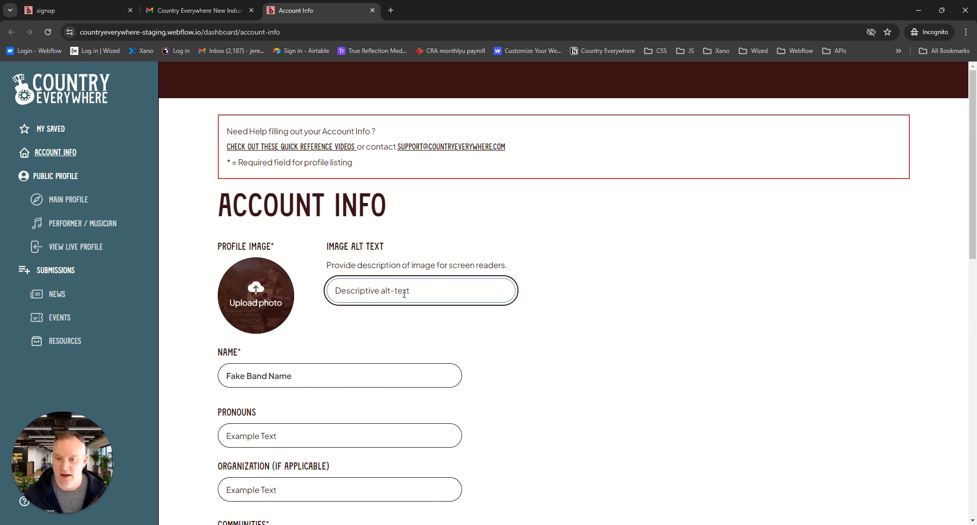
type("C")
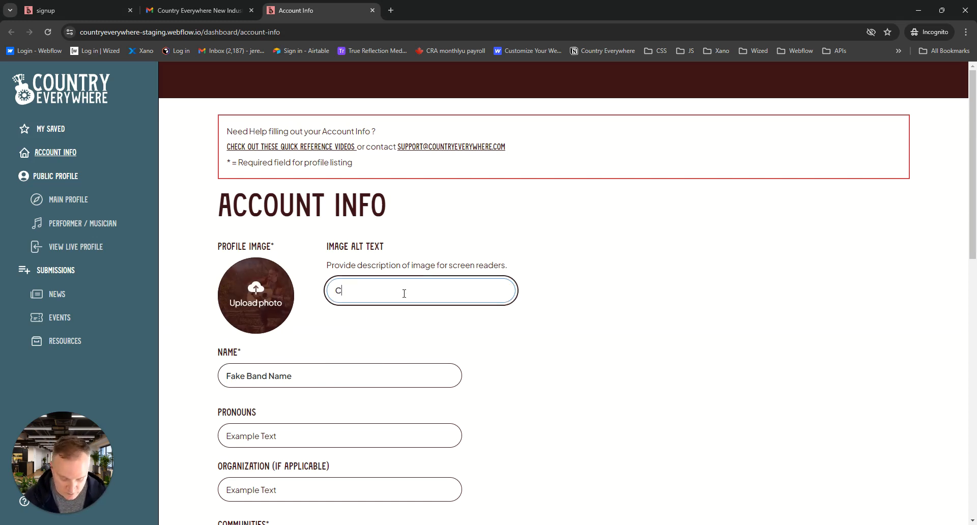
type("aucasian ")
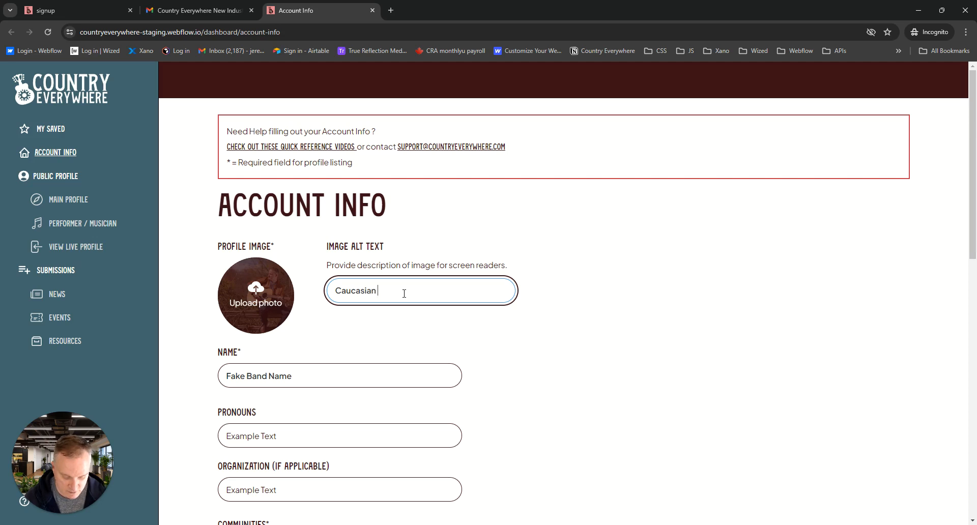
type("man playing guitar")
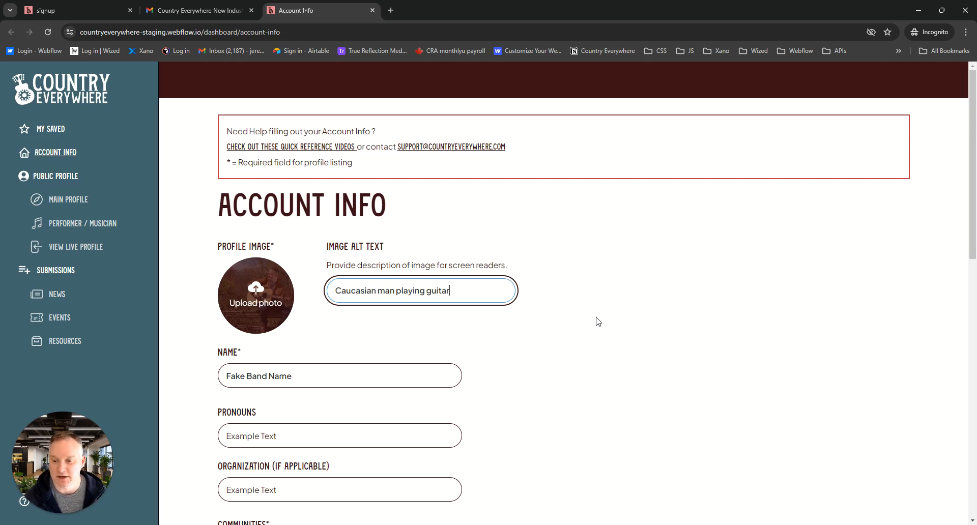
Enter "He / him" as the pronouns in the account info
scroll(596, 321, "down", 3)
left_click(311, 285)
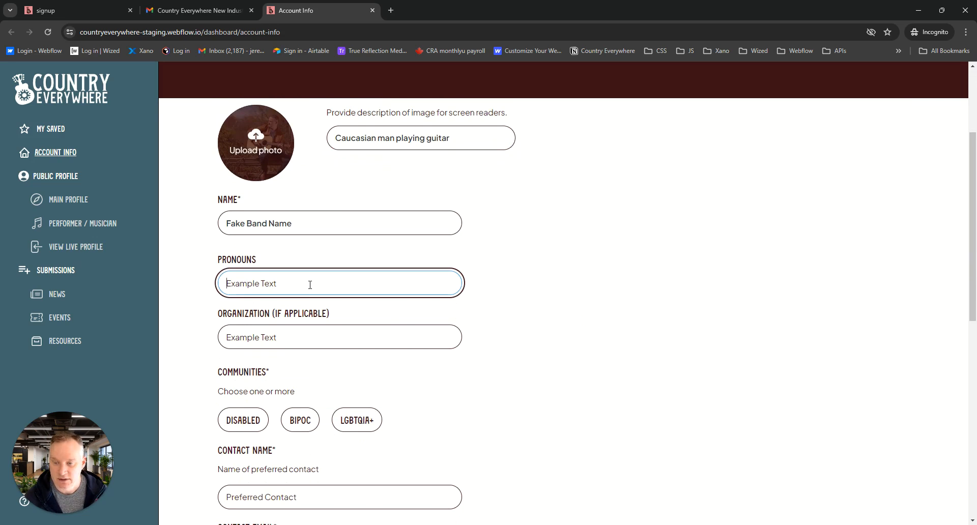
type("He / him")
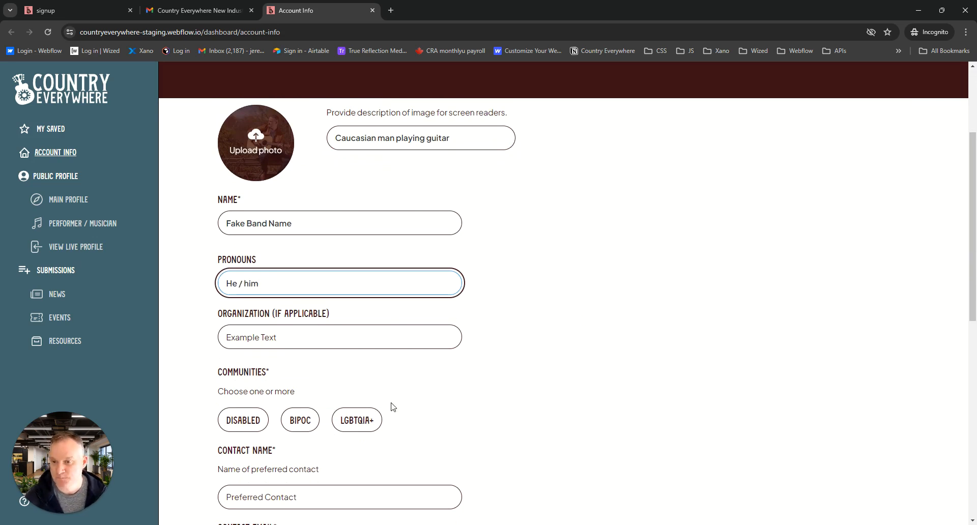
Set the organization in the account info to Country Everywhere
left_click(322, 339)
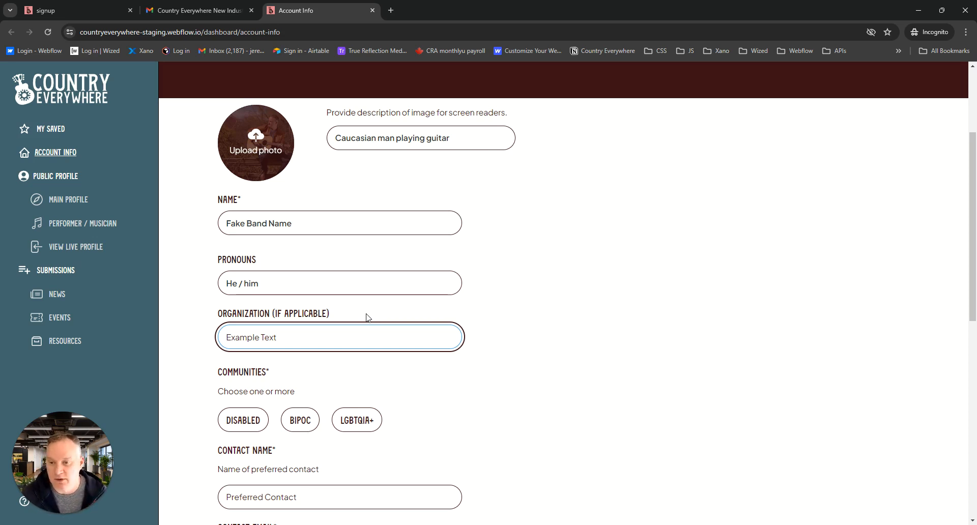
type("C")
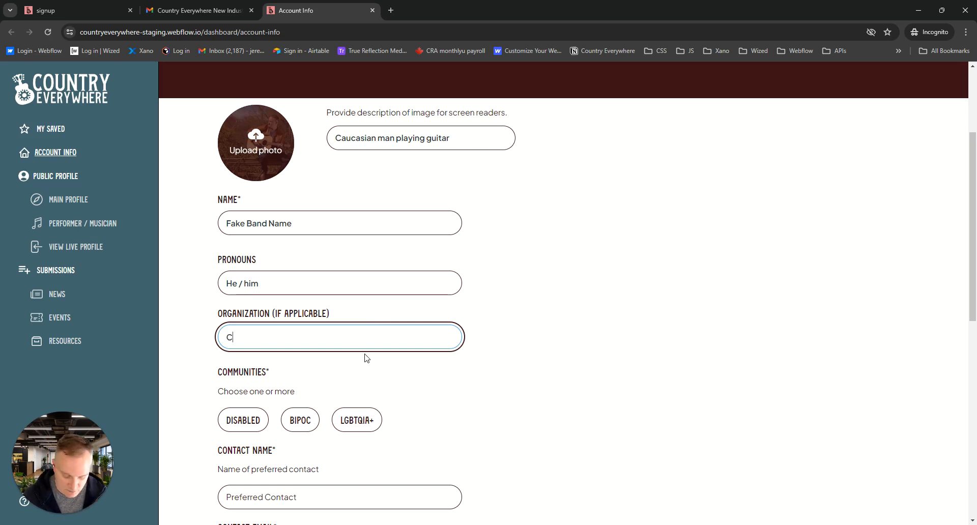
type("ountry ")
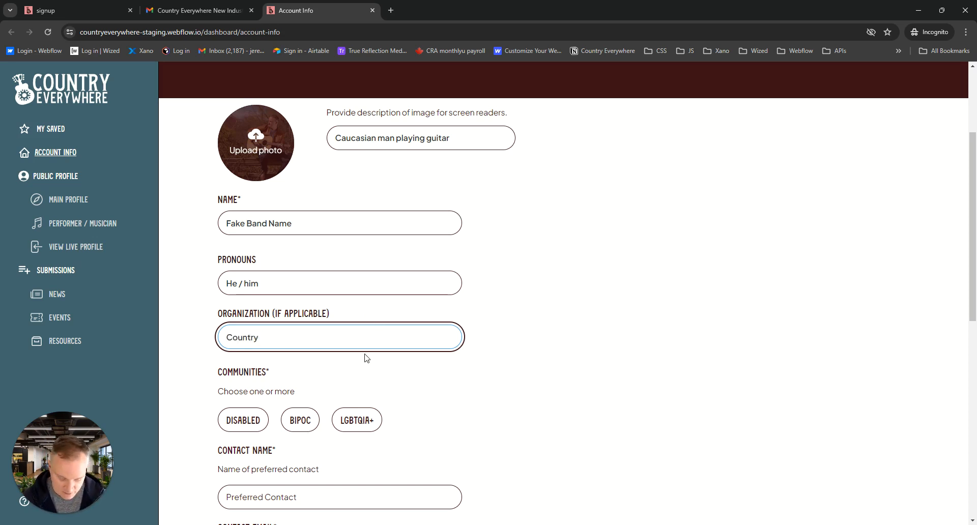
type("Ev")
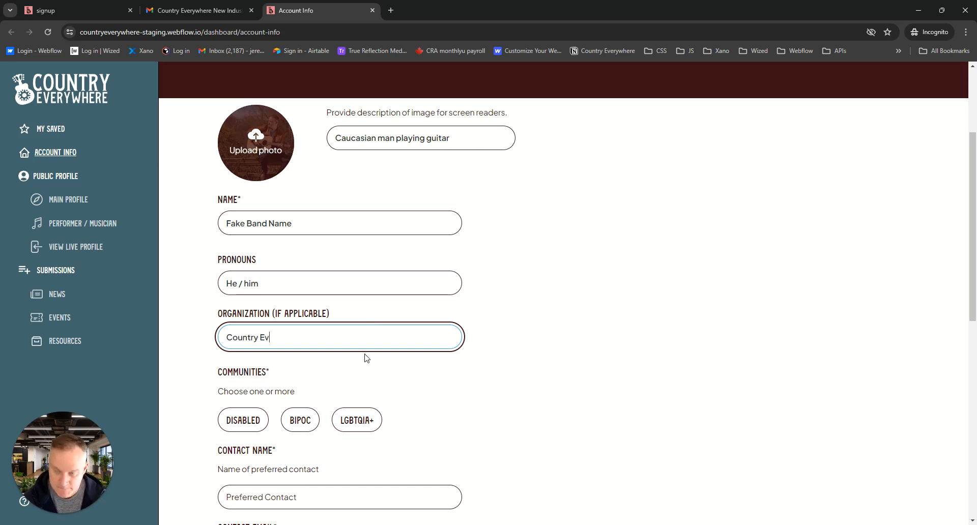
type("ceerywhere")
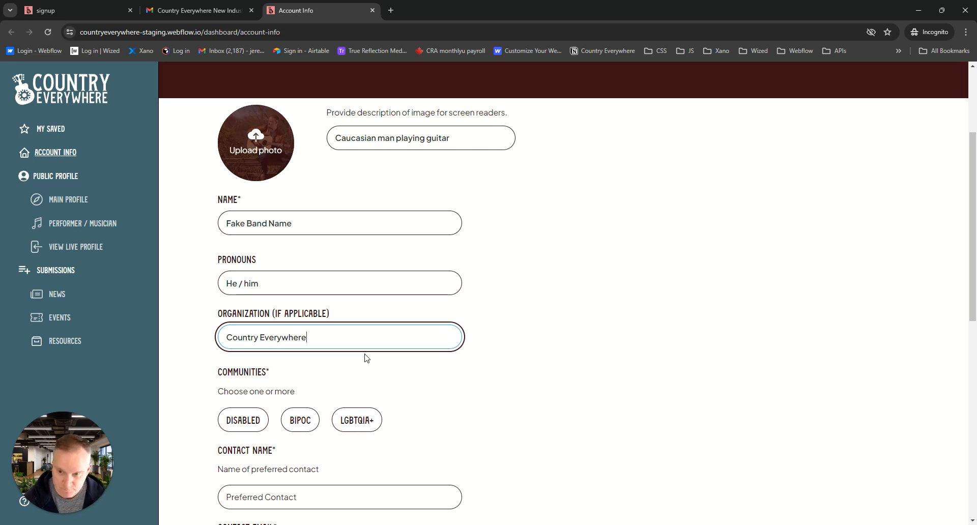
left_click(568, 334)
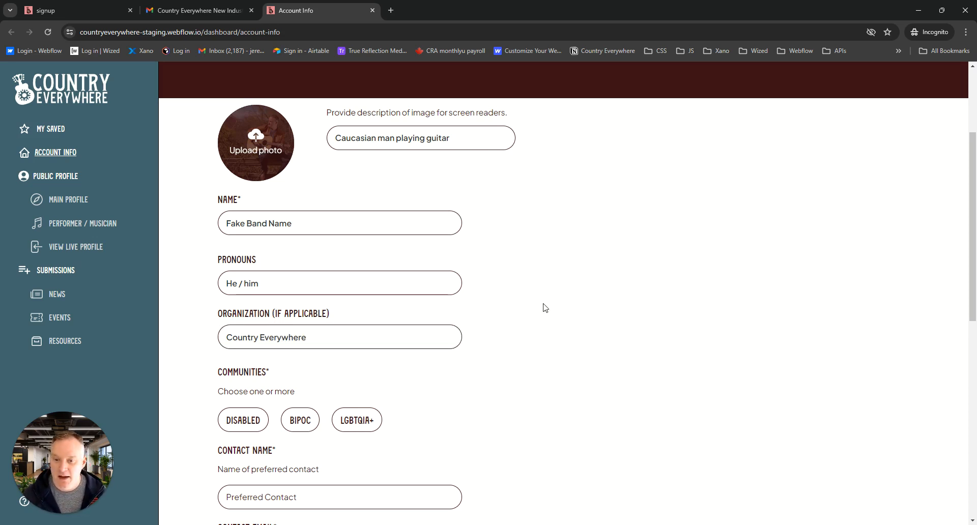
Select the LGBTQIA+ community and enter the preferred contact's name
scroll(539, 310, "down", 2)
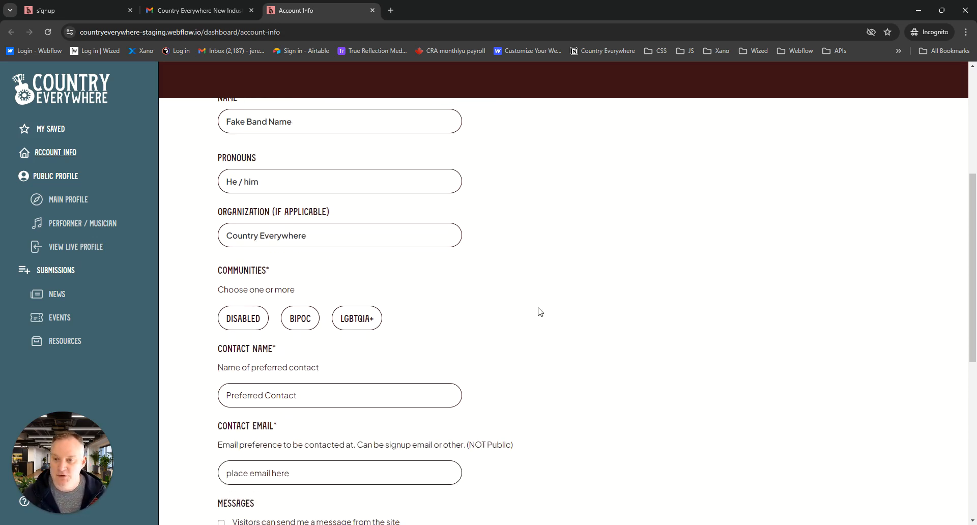
left_click(352, 322)
left_click(308, 396)
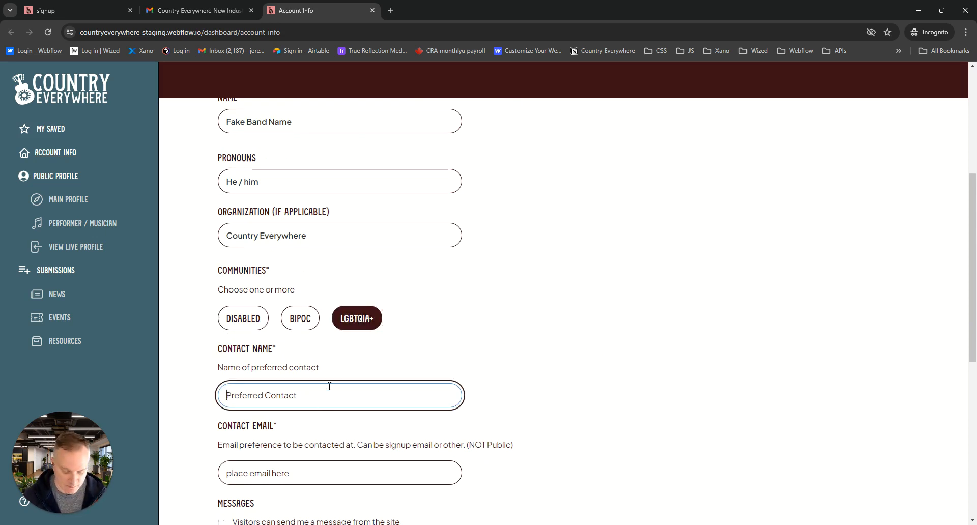
type("Jeremy")
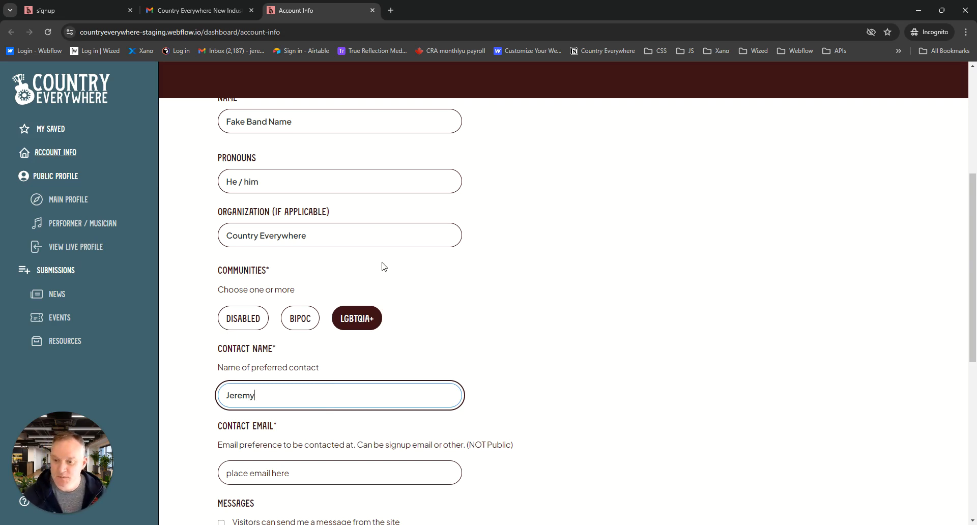
Enter the preferred contact's email address in the account info
scroll(384, 267, "down", 3)
left_click(330, 327)
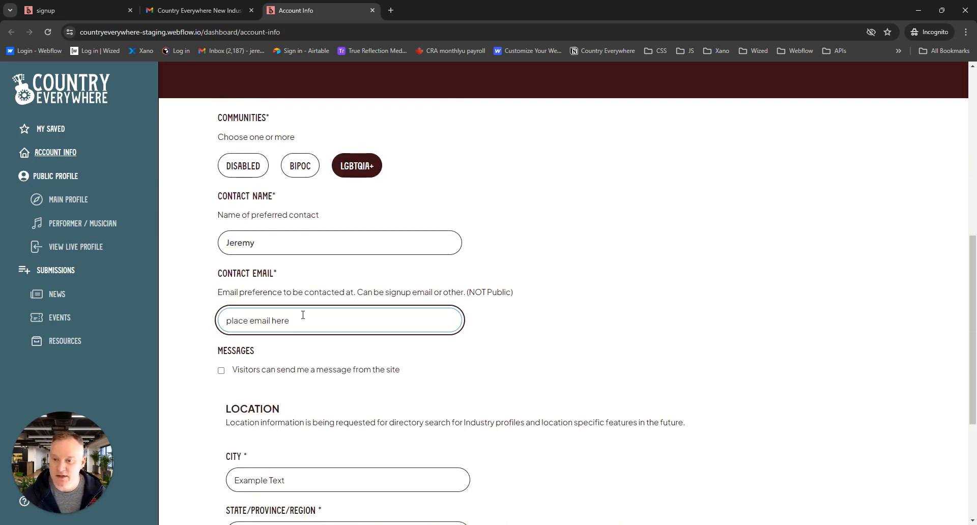
scroll(419, 321, "up", 2)
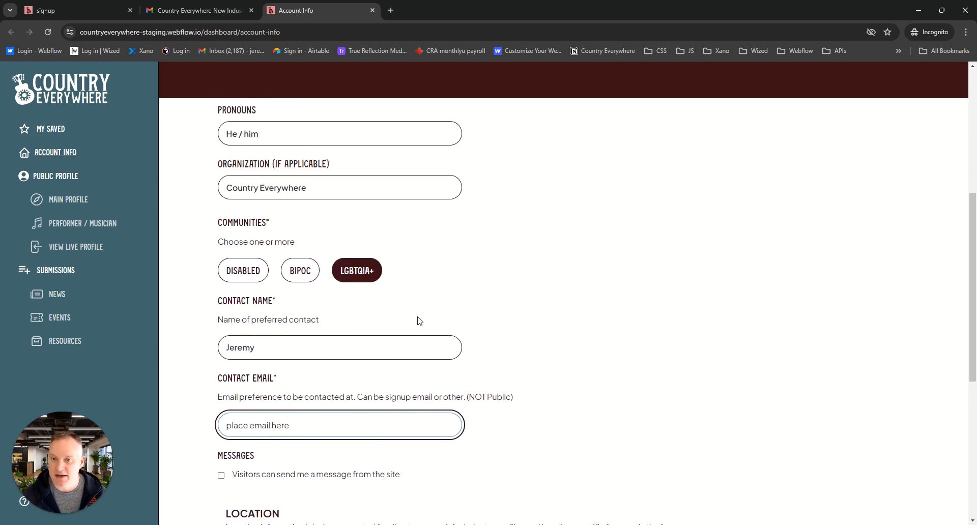
scroll(485, 322, "up", 4)
scroll(485, 324, "down", 4)
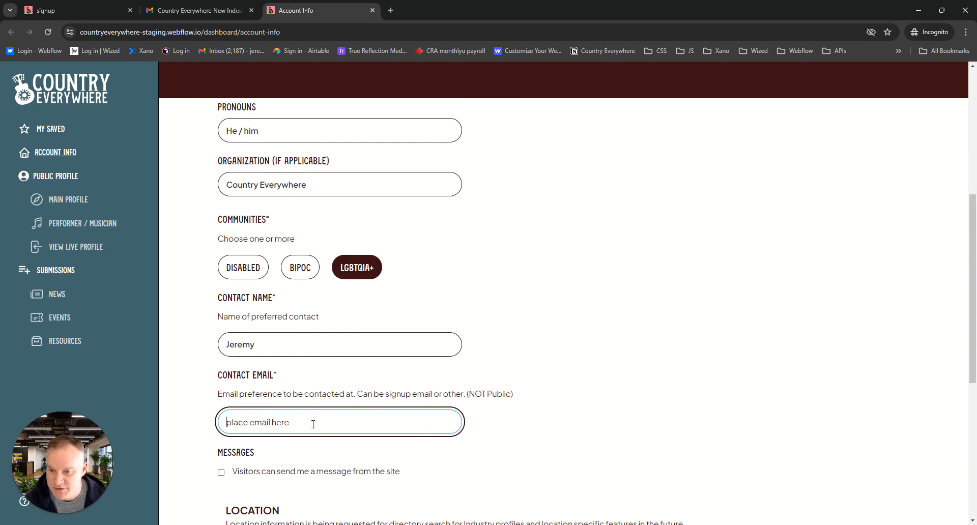
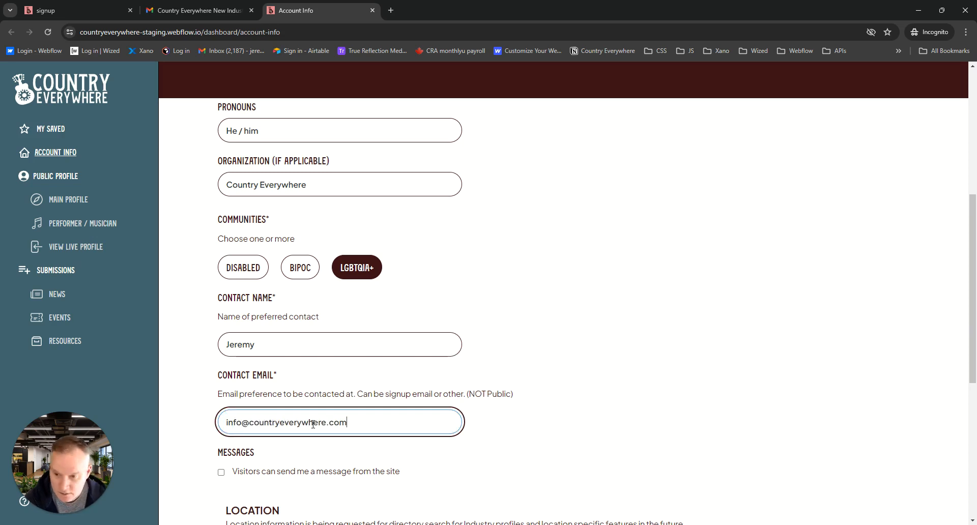
Allow visitors to send messages from the site and enter the email address that receives them
scroll(437, 322, "down", 4)
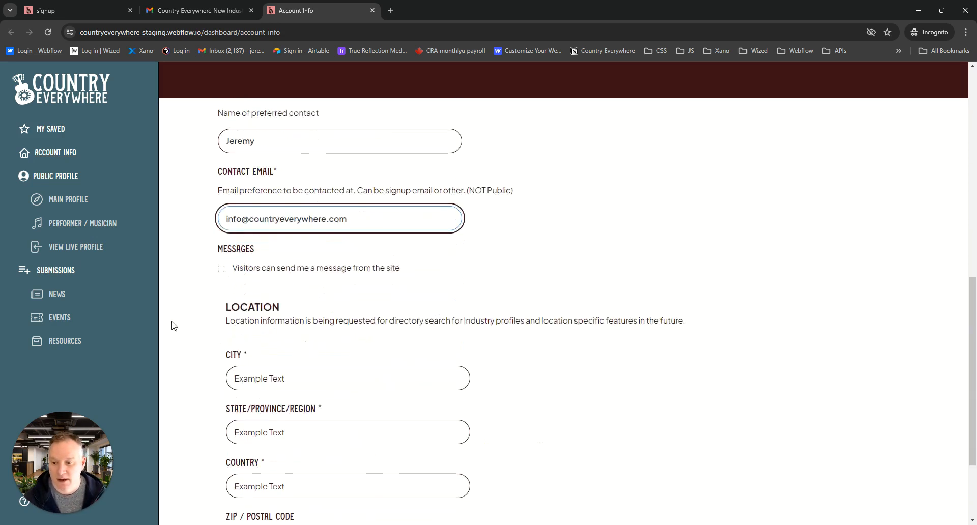
left_click(221, 269)
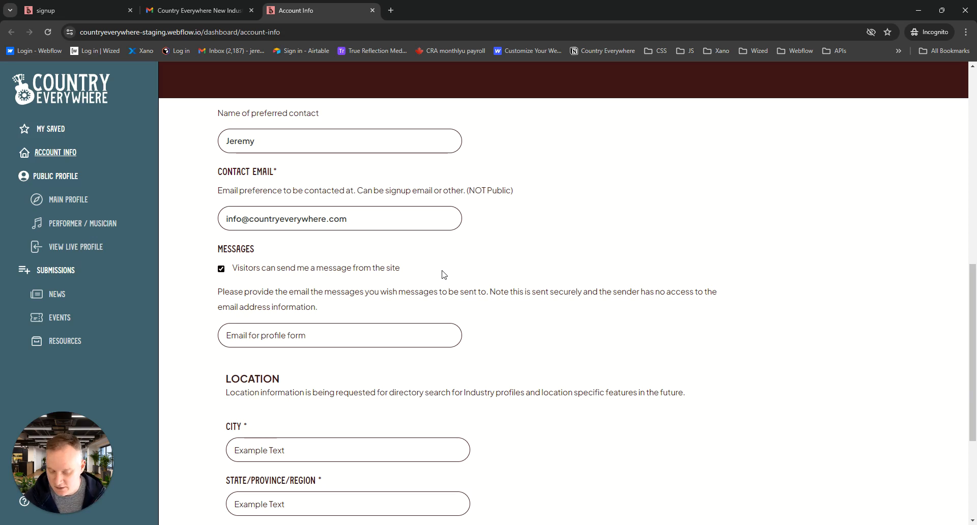
left_click(339, 338)
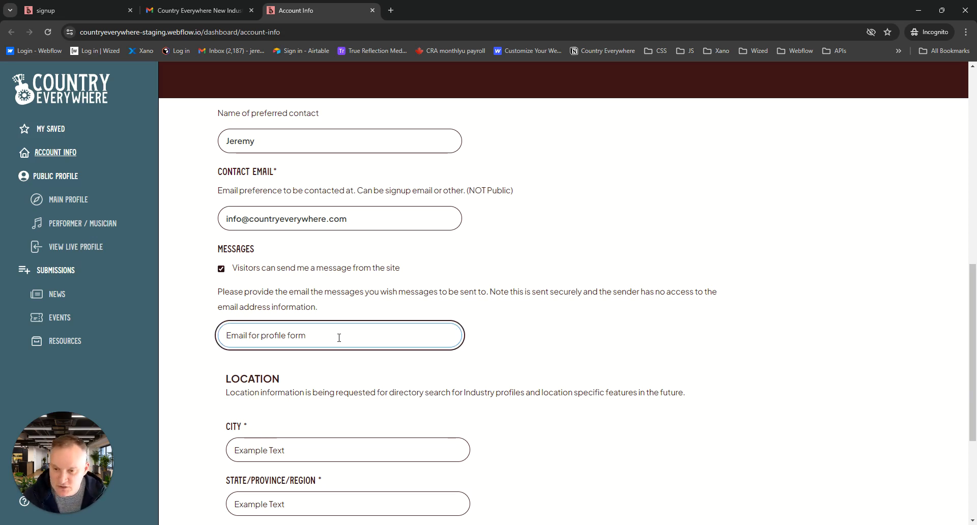
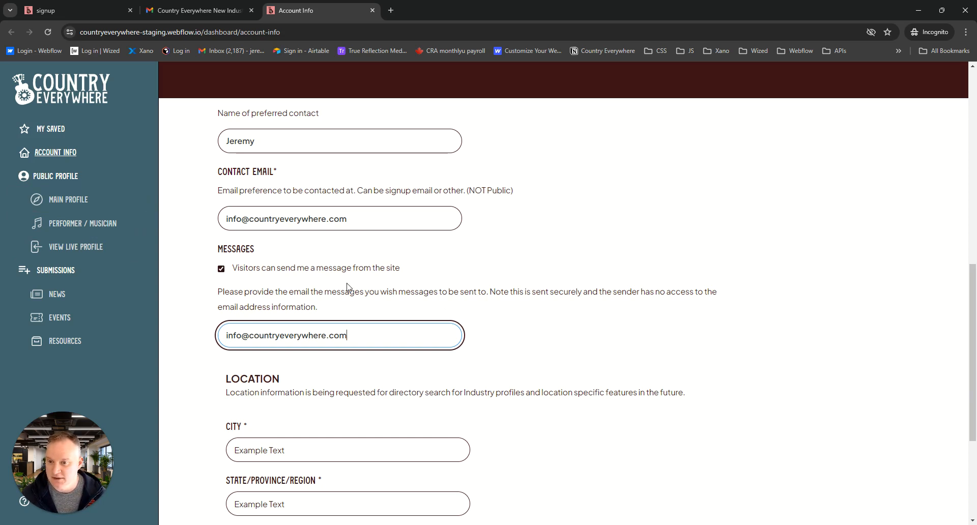
Set the location's city to Vancouver, the state/province/region to BC and the country to Canada
scroll(557, 343, "down", 4)
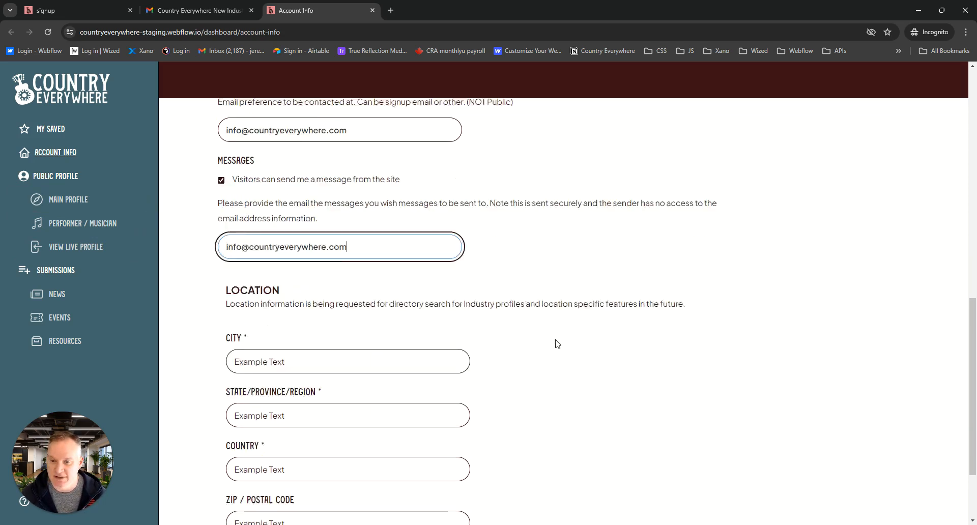
left_click(311, 250)
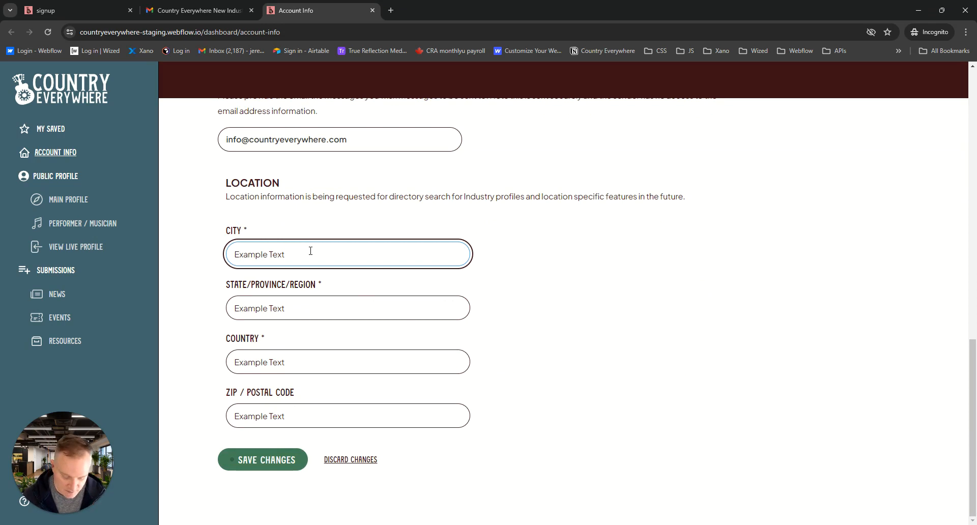
type("Vancouver")
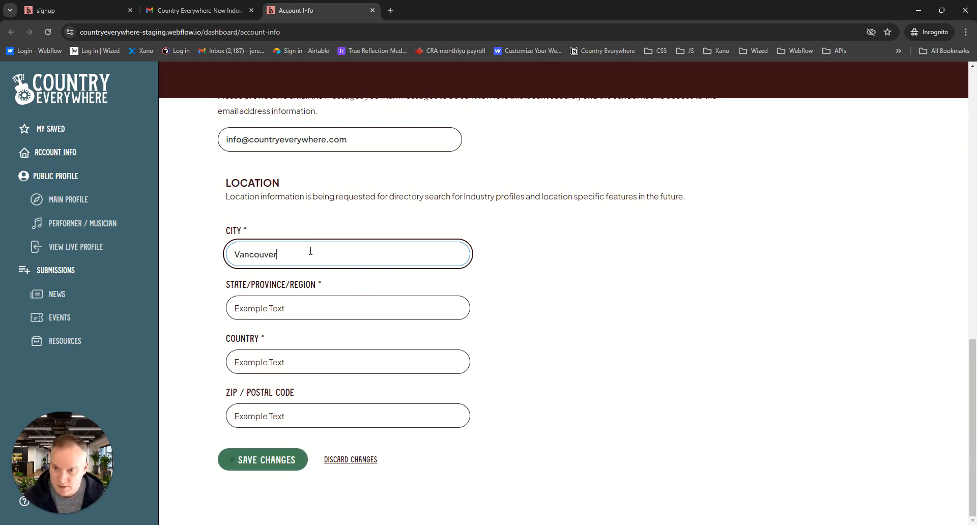
left_click(313, 308)
type("BC")
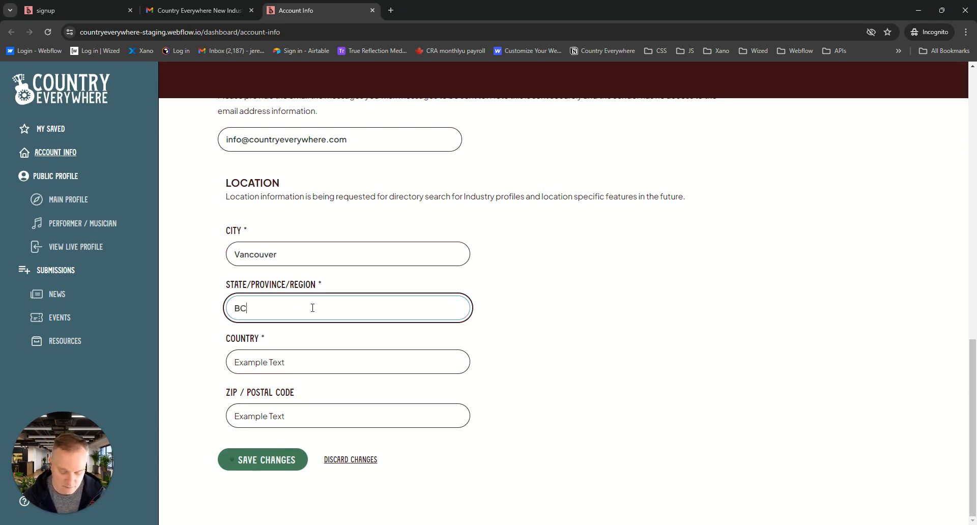
left_click(312, 362)
type("Canada")
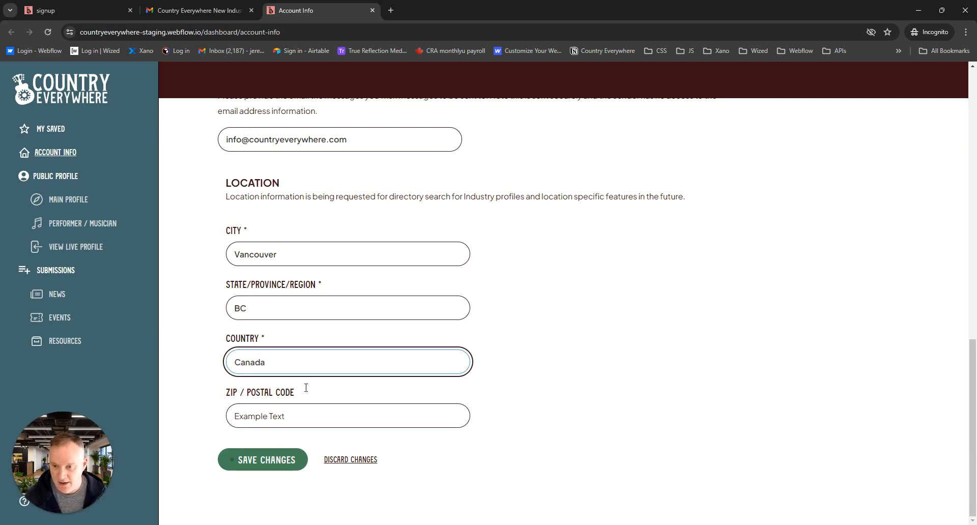
Enter the postal code for the location and save the account info changes
left_click(303, 417)
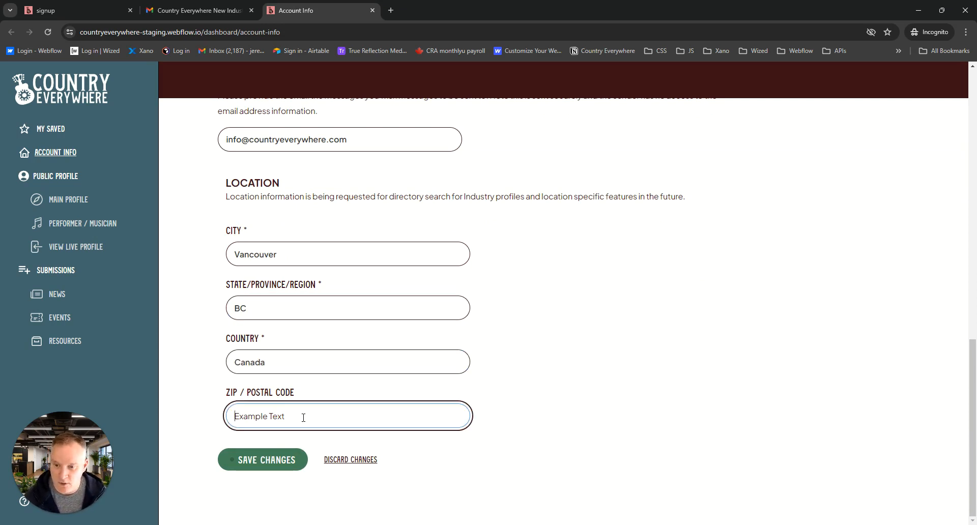
type("V6E")
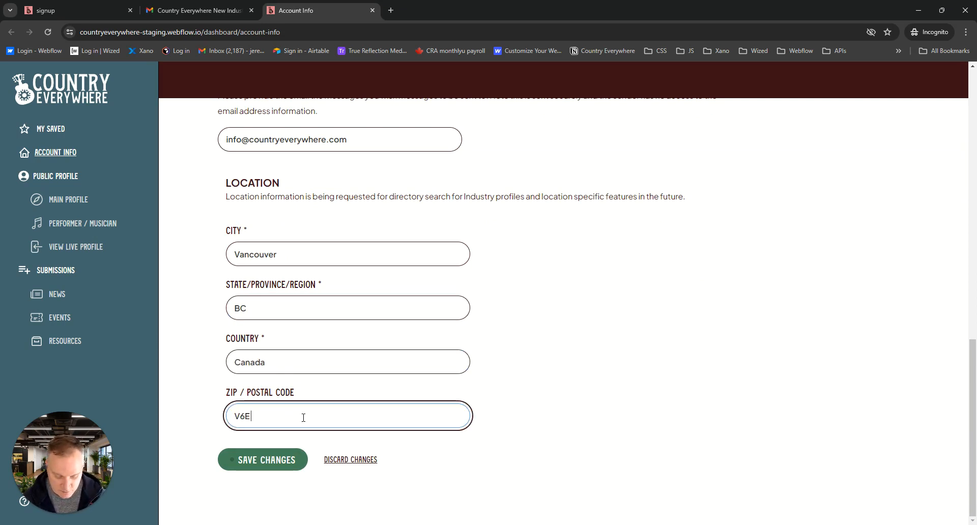
type(" 4L8")
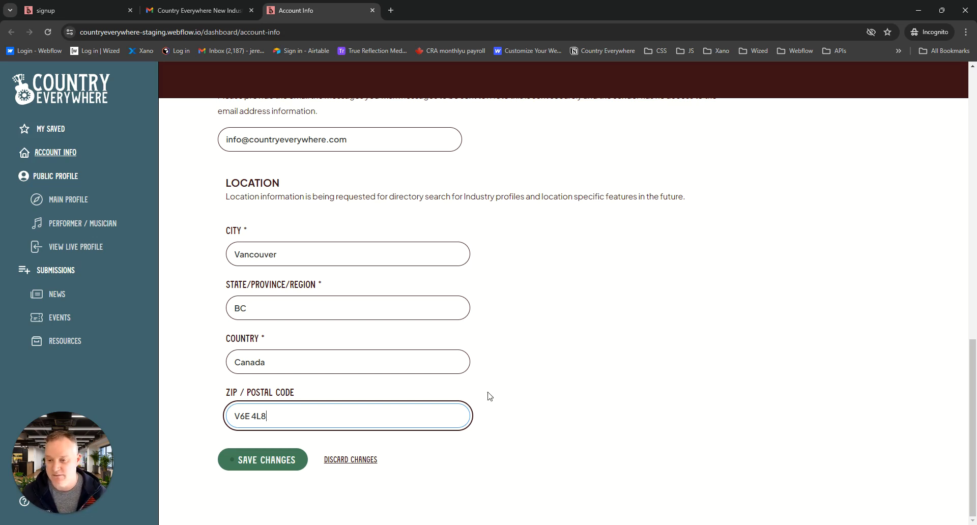
left_click(260, 462)
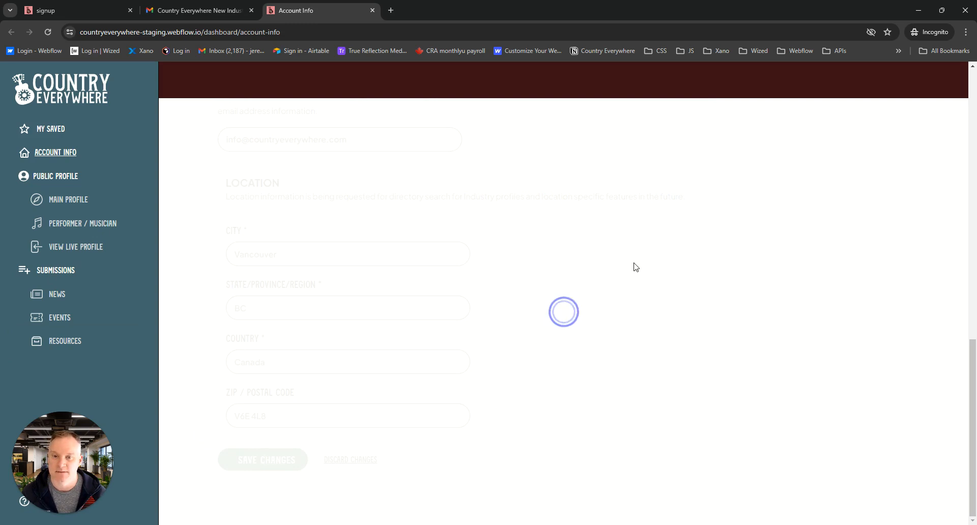
key("Return")
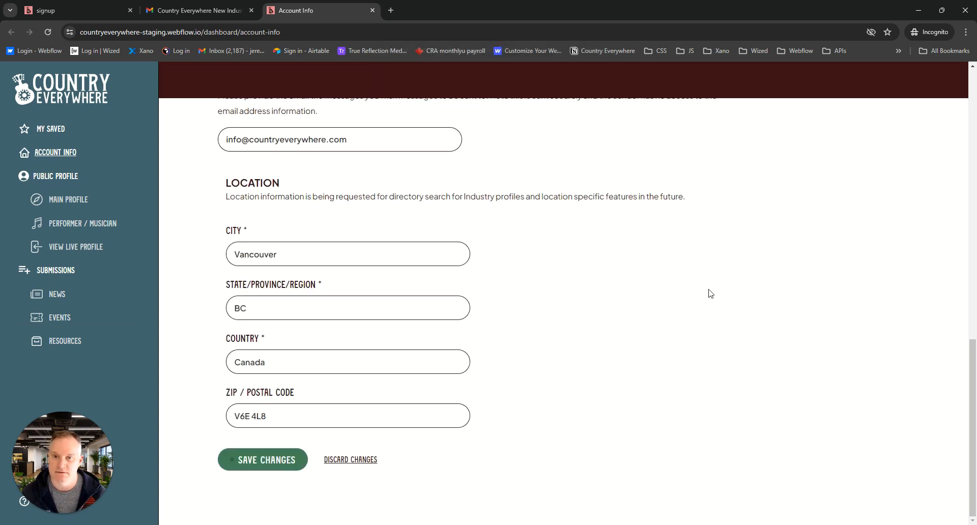
Open the main profile and select the occupations Artist, Writer / Journalist, Marketing / PR and Design / Development
scroll(578, 371, "up", 15)
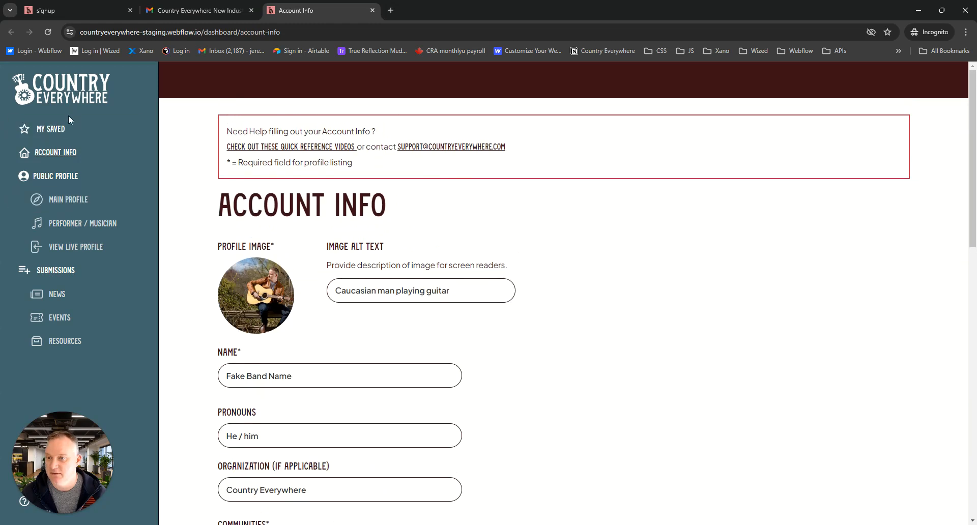
left_click(80, 202)
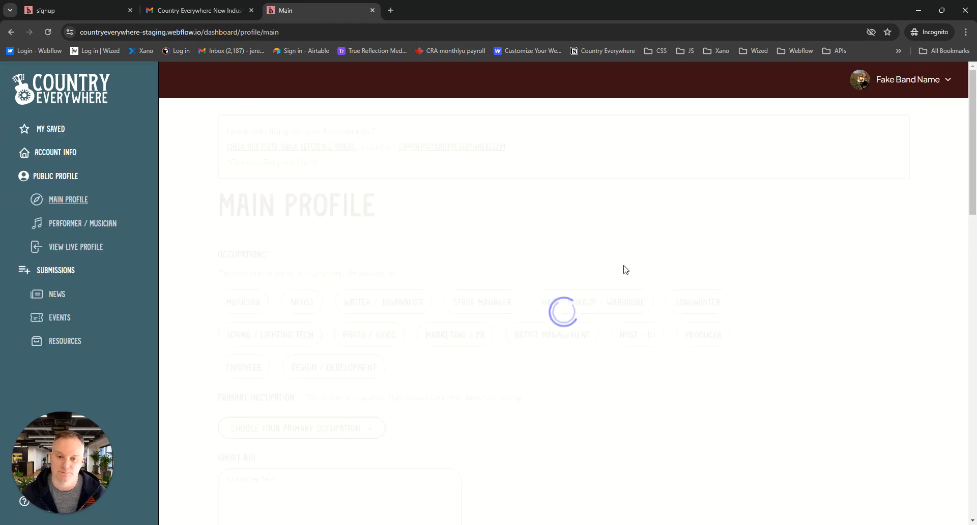
scroll(795, 219, "down", 2)
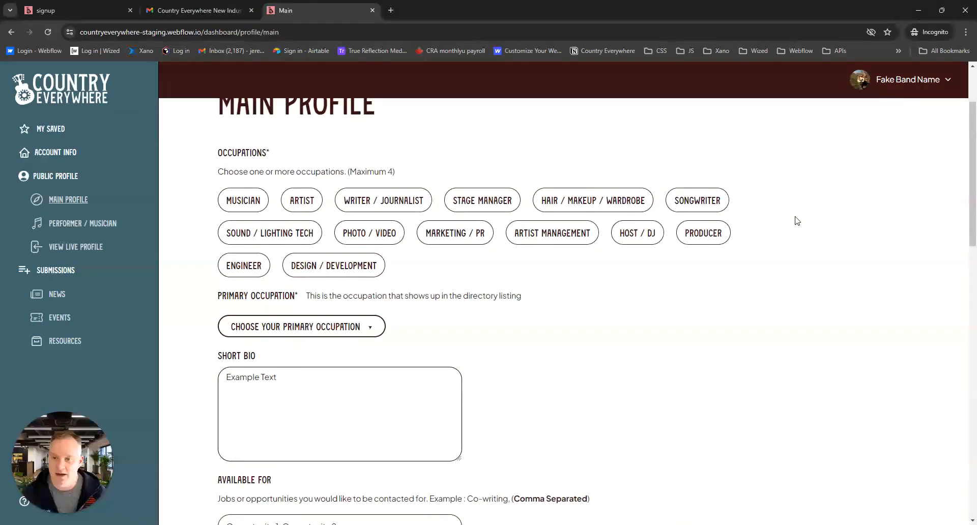
scroll(795, 220, "up", 2)
left_click(303, 303)
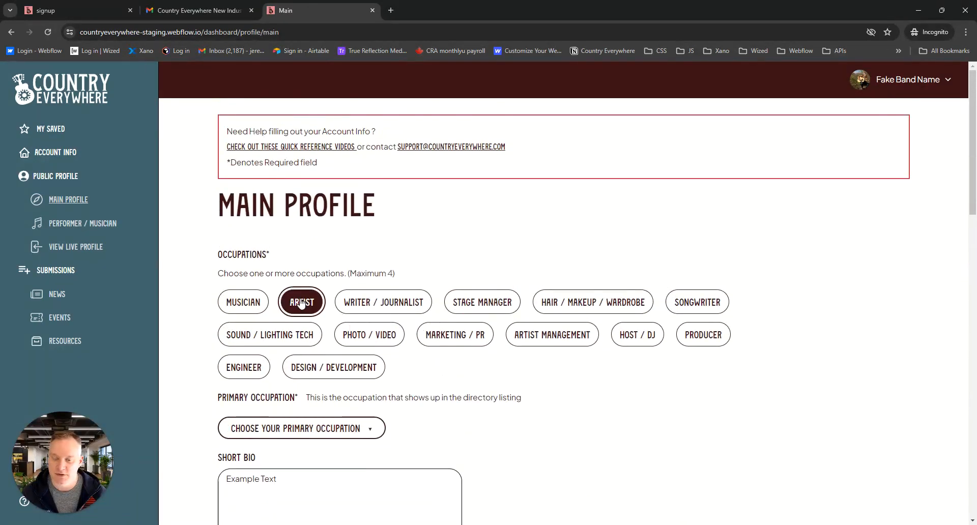
left_click(381, 304)
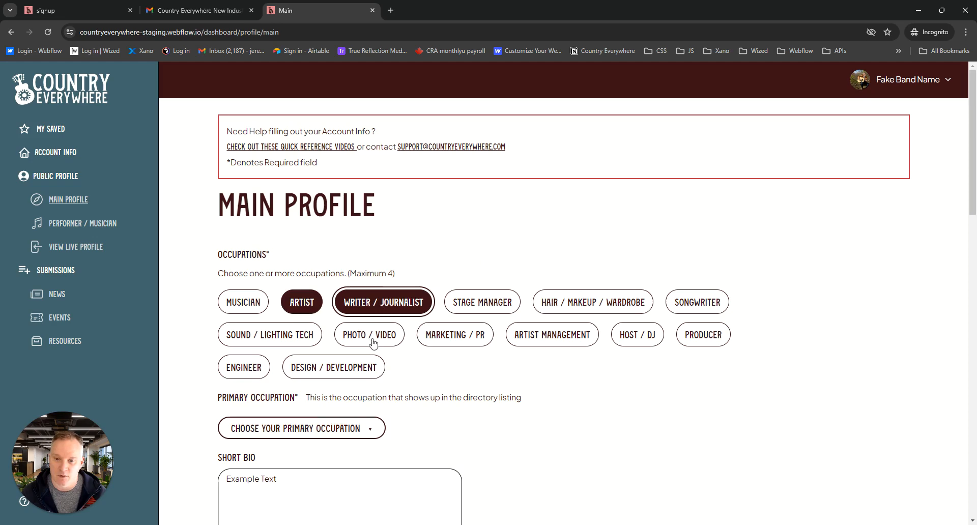
left_click(454, 340)
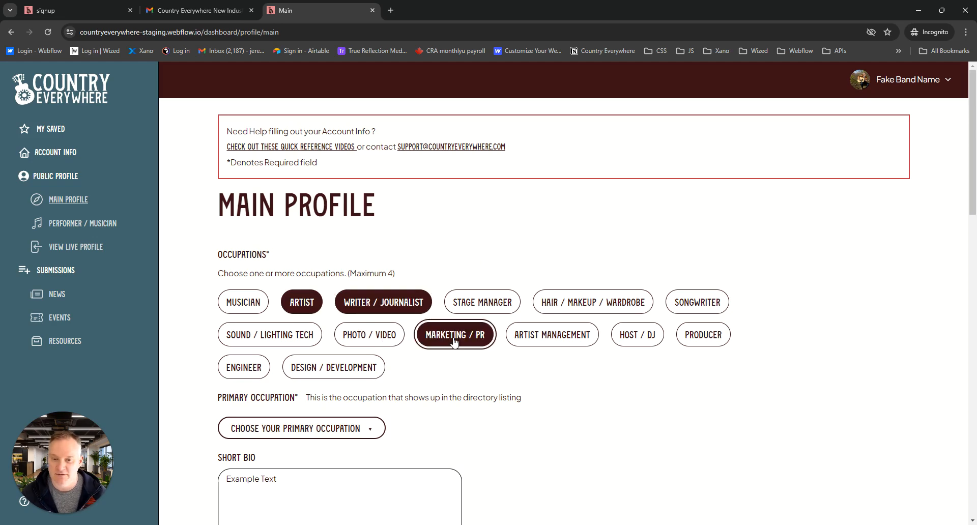
left_click(370, 371)
Choose Design / Development as the primary occupation shown in the directory listing
scroll(764, 305, "down", 2)
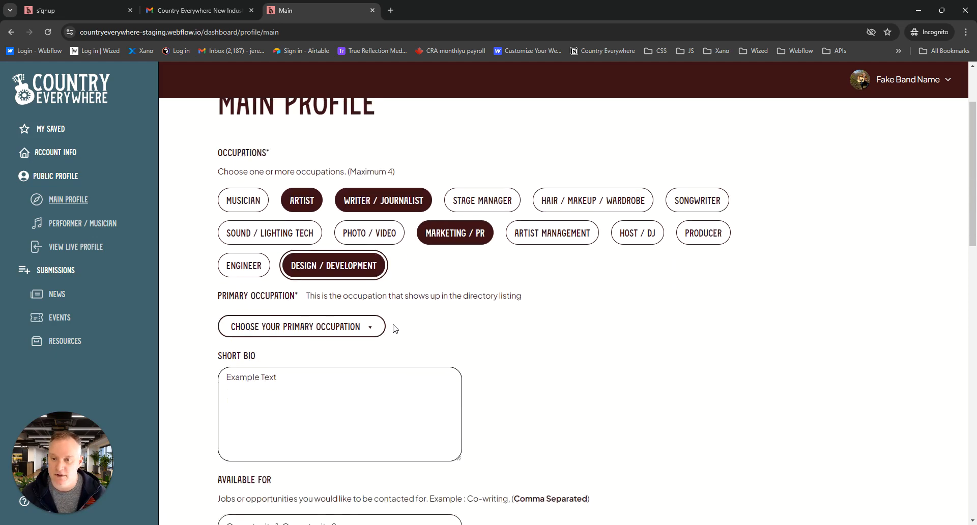
left_click(372, 328)
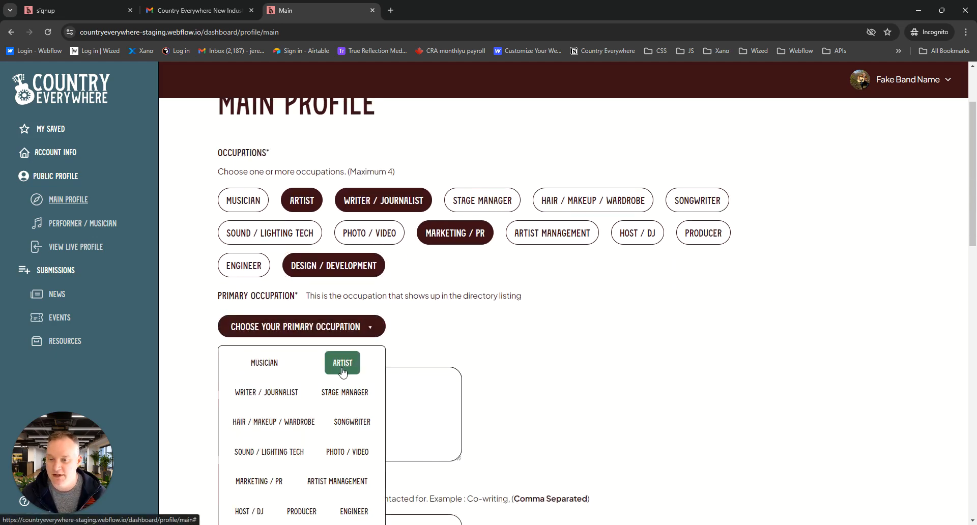
scroll(343, 371, "down", 2)
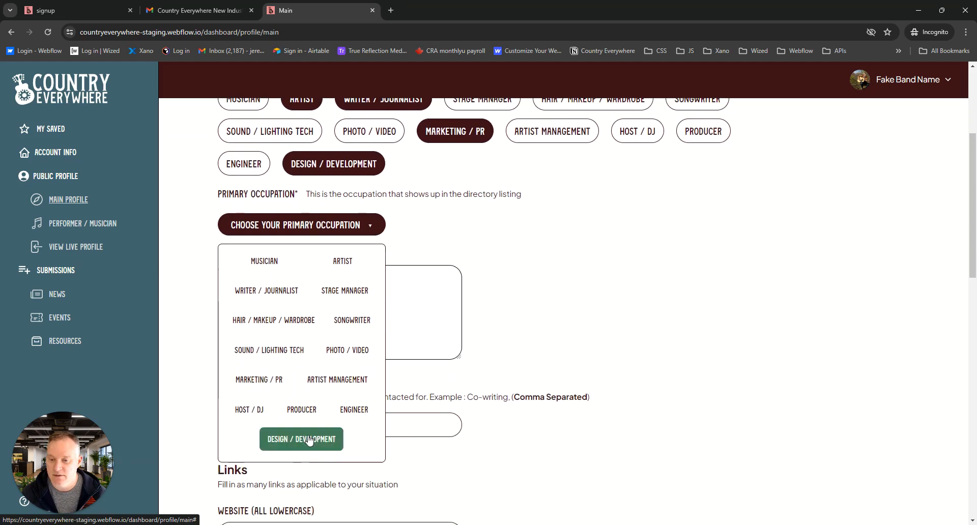
left_click(304, 439)
Paste the prepared biography text into the short bio of the main profile
left_click(329, 298)
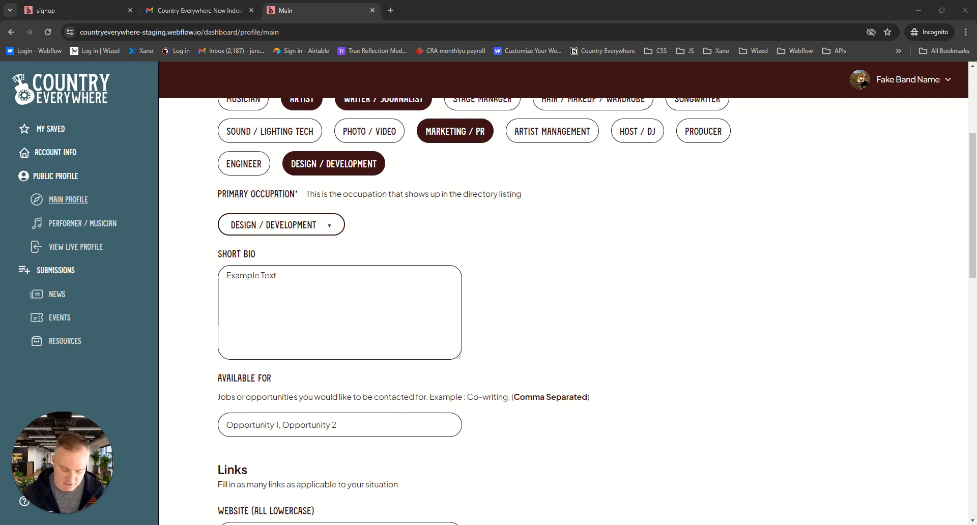
left_click(296, 277)
key("ctrl+v")
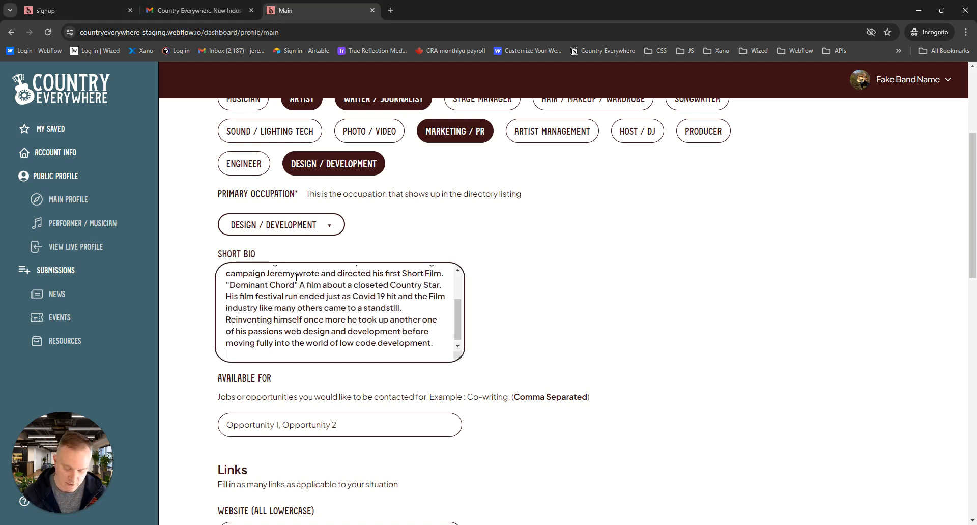
Enter Co-writing as the opportunity the profile is available for
left_click(327, 429)
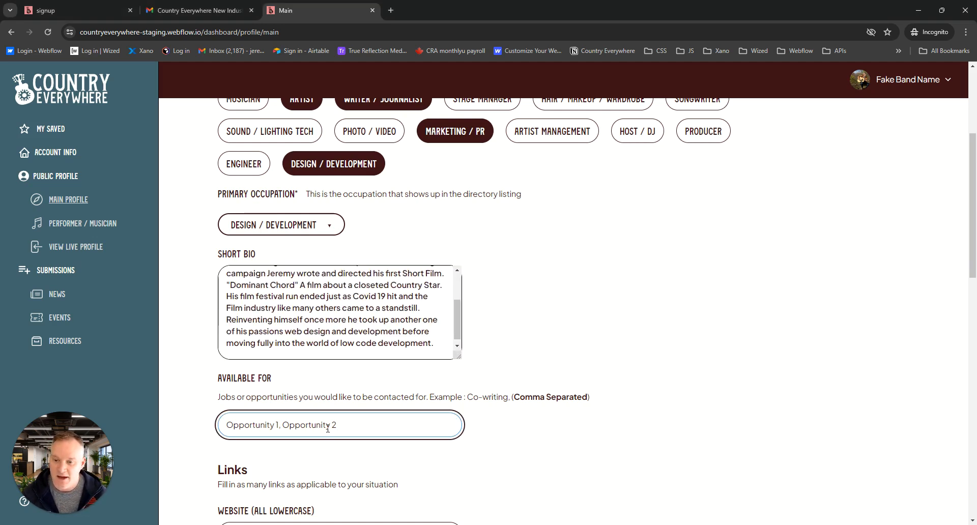
type("Co")
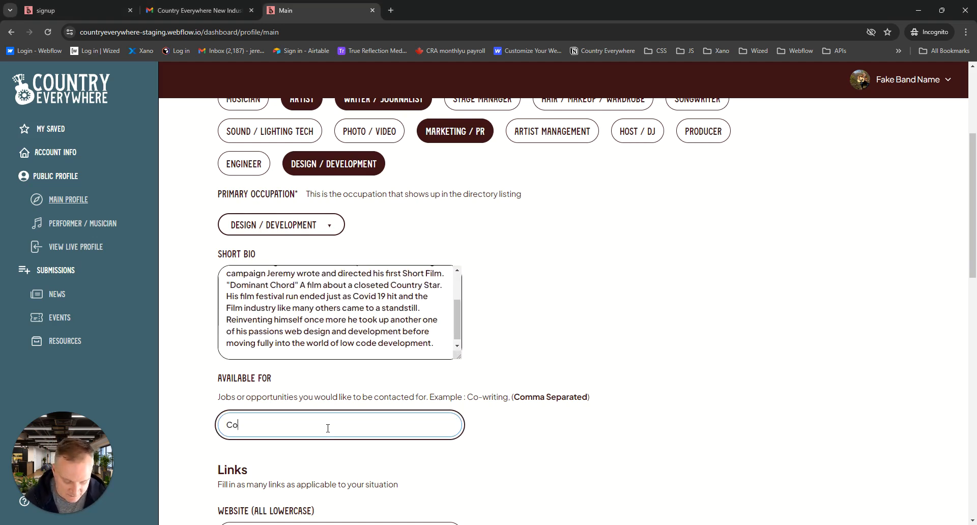
type("-writing")
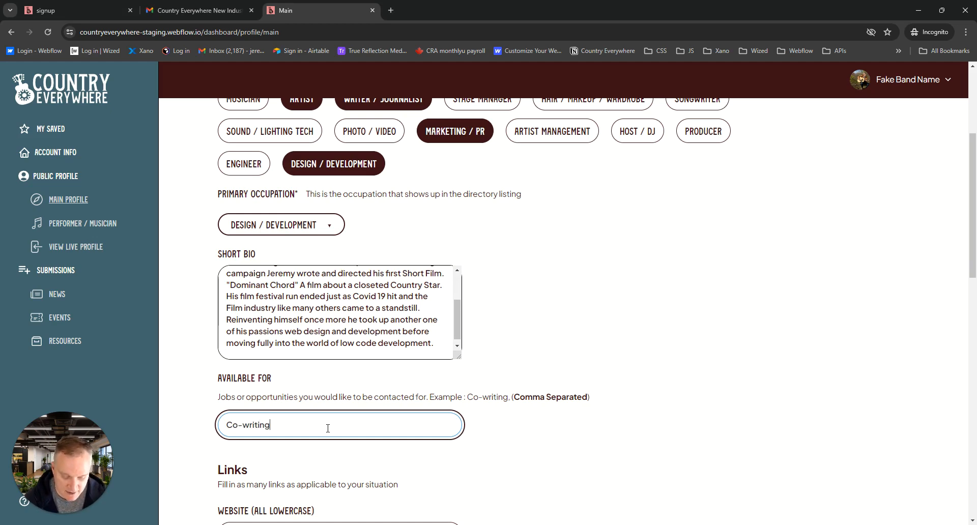
type(",")
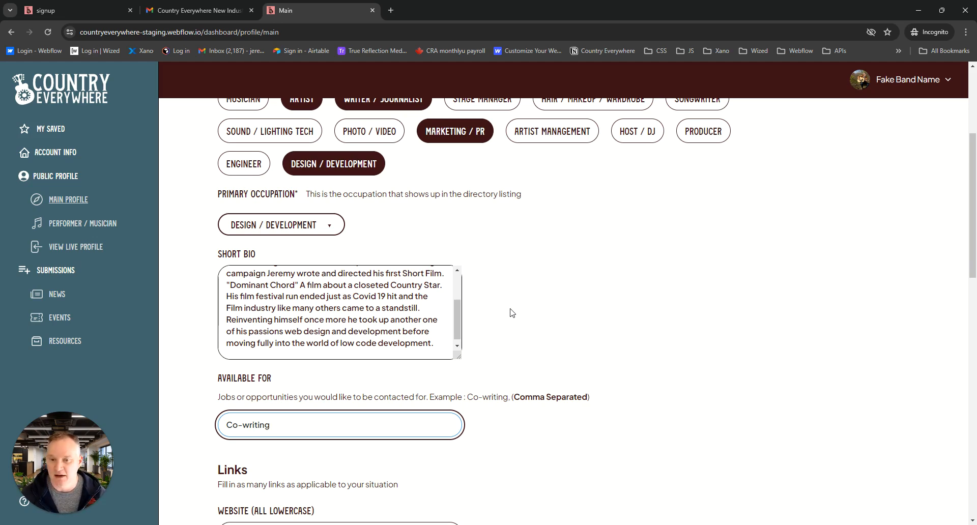
Paste the personal site URL into the website link of the main profile
scroll(512, 312, "down", 6)
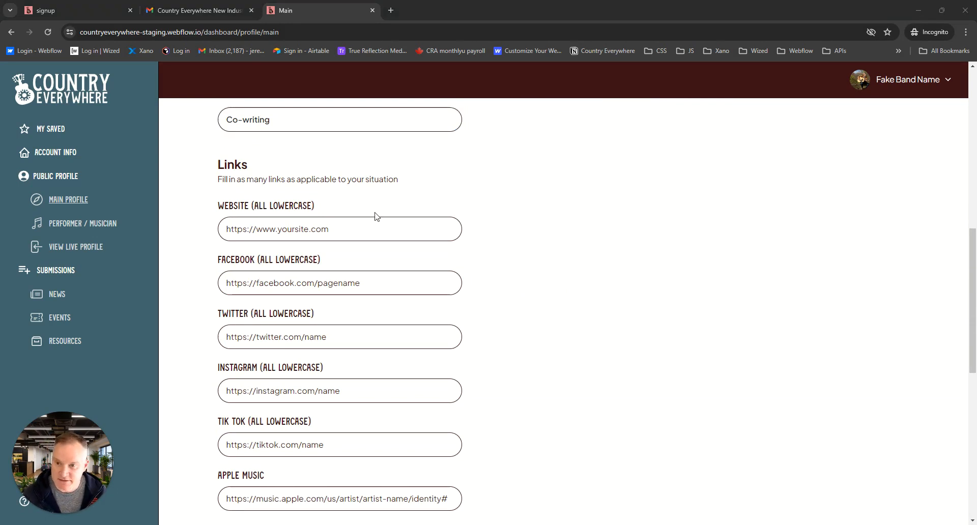
left_click(328, 228)
type("https://www.jeremyleroux.com")
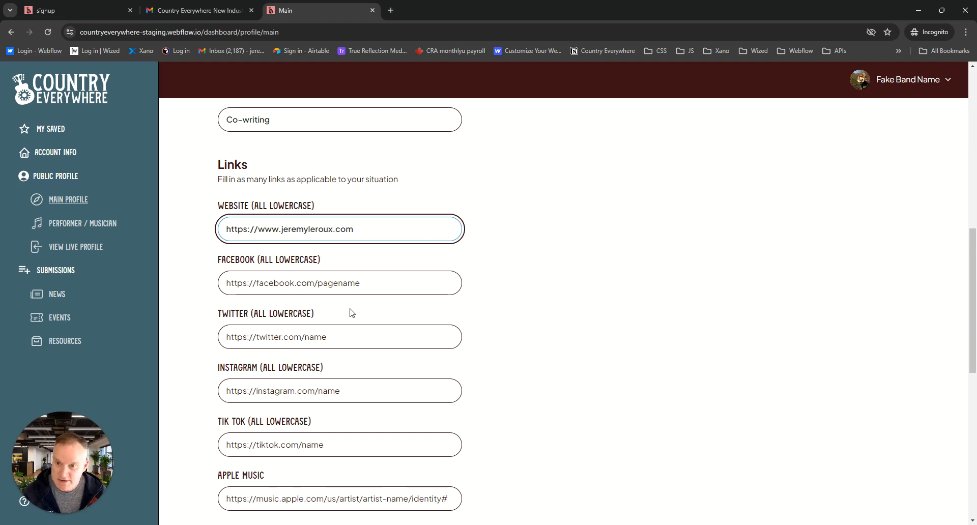
Paste the Twitter and Instagram profile URLs into their matching link fields
left_click(319, 338)
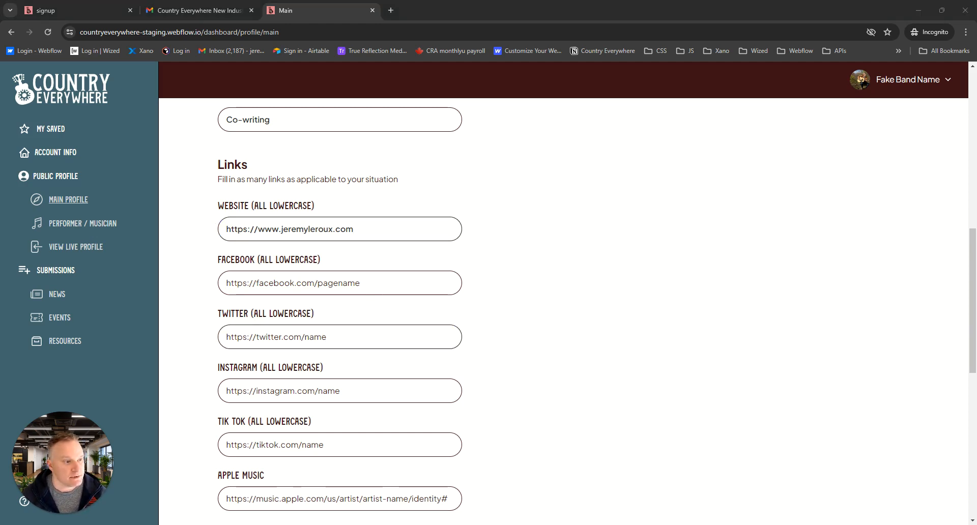
left_click(278, 336)
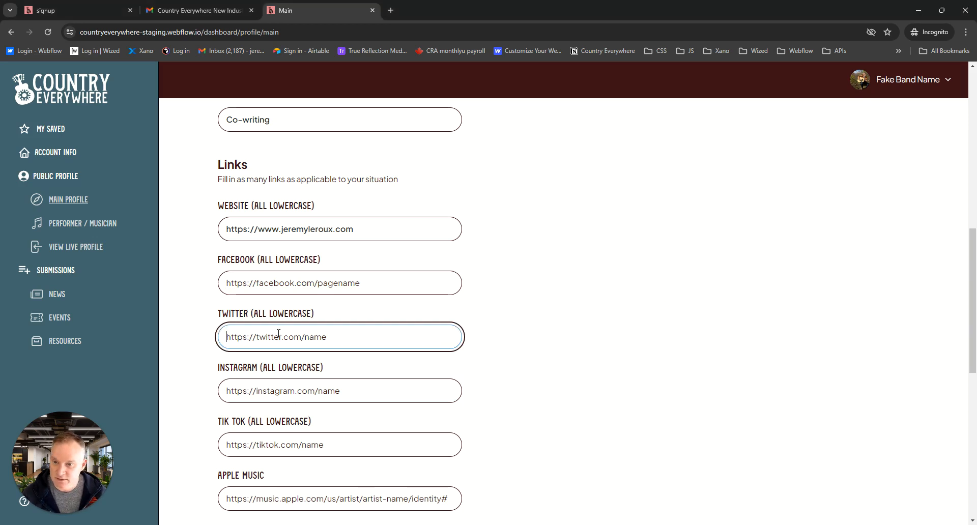
type("https://twitter.com/jeremybleroux")
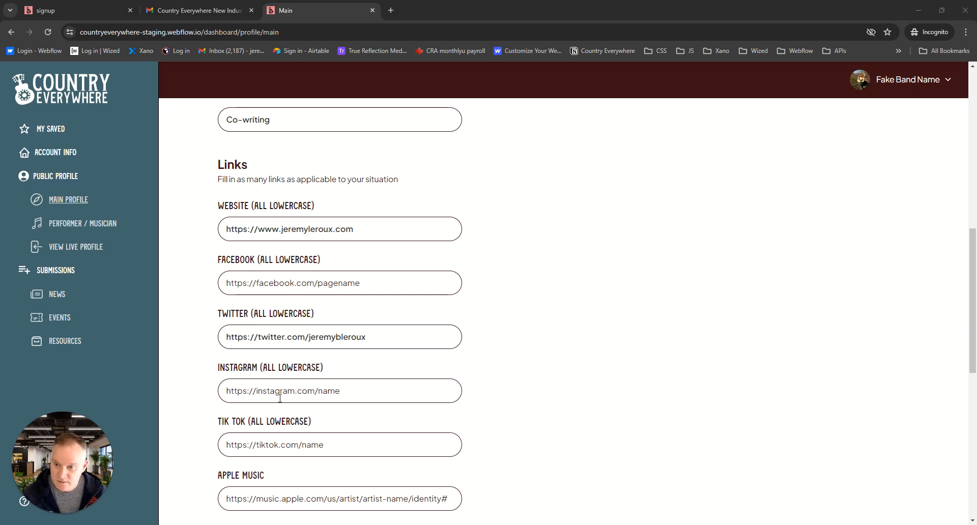
left_click(339, 391)
type("https://www.instagram.com/jeremybleroux")
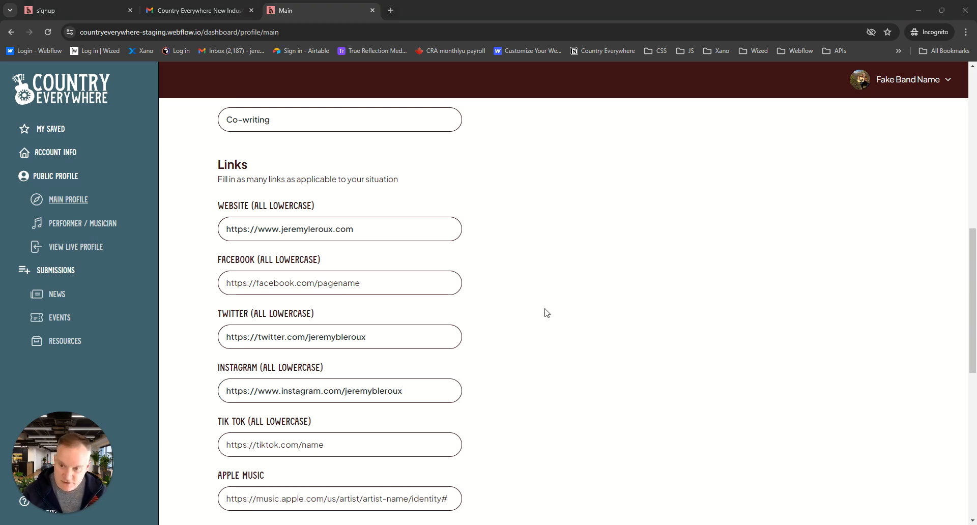
Paste the youtube-nocookie.com embed URL of video DxCTNXiLPi8 as the YouTube playlist link
scroll(517, 340, "down", 3)
scroll(517, 340, "down", 3)
scroll(236, 353, "down", 1)
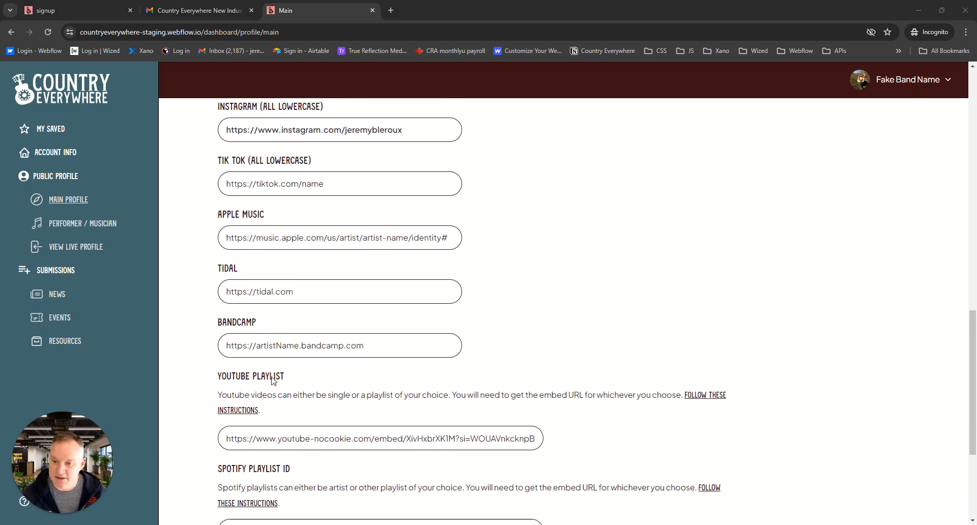
left_click(243, 343)
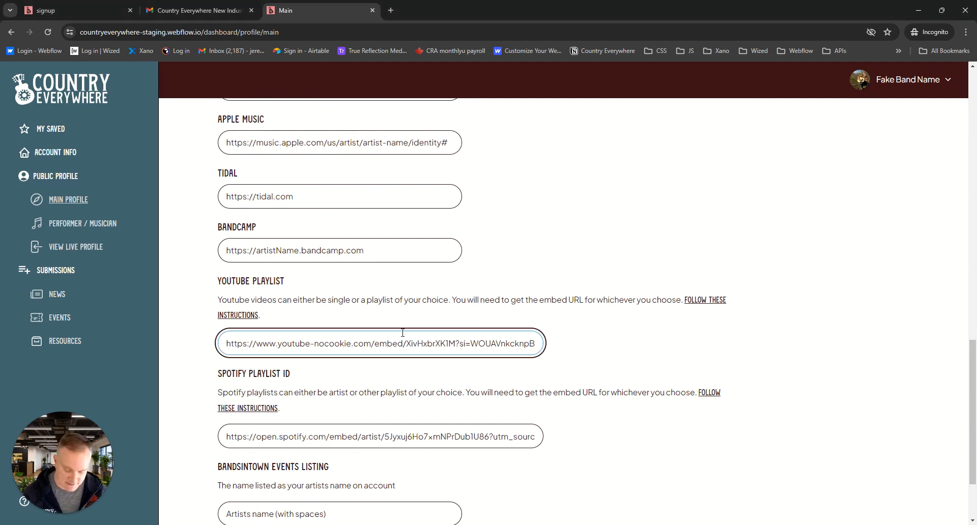
key("ctrl+a")
type("https://www.youtube-nocookie.com/embed/DxCTNXiLPi8?si=iDwO65HP1OzWb5aX")
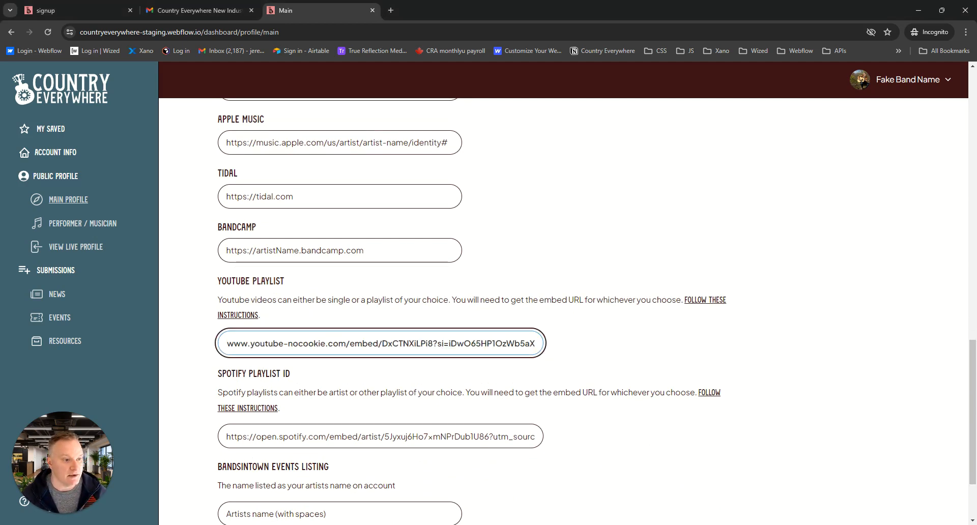
Paste the copied open.spotify.com/embed/playlist URL as the Spotify playlist ID
key("alt+Tab")
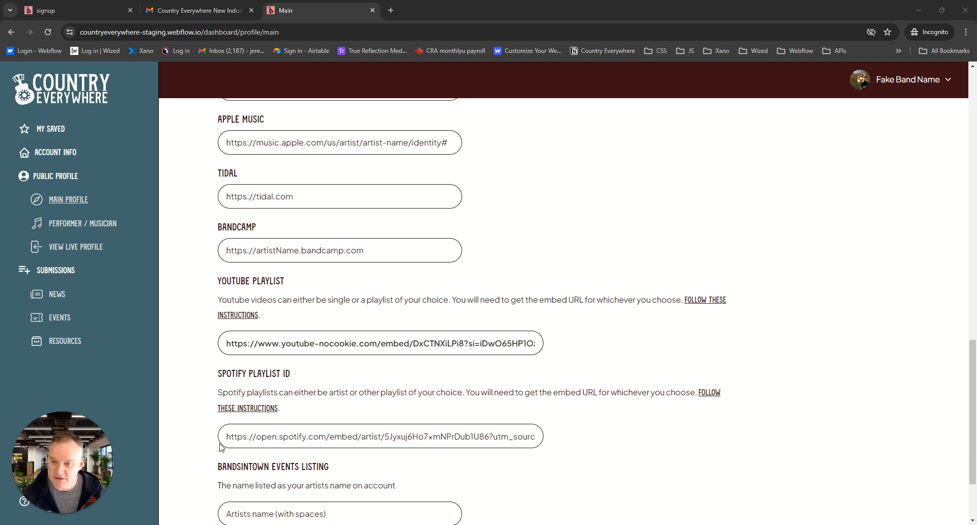
left_click(319, 437)
key("ctrl+a")
type("https://open.spotify.com/embed/playlist/5IzYxMOpGbXZGJCKGxiZAR")
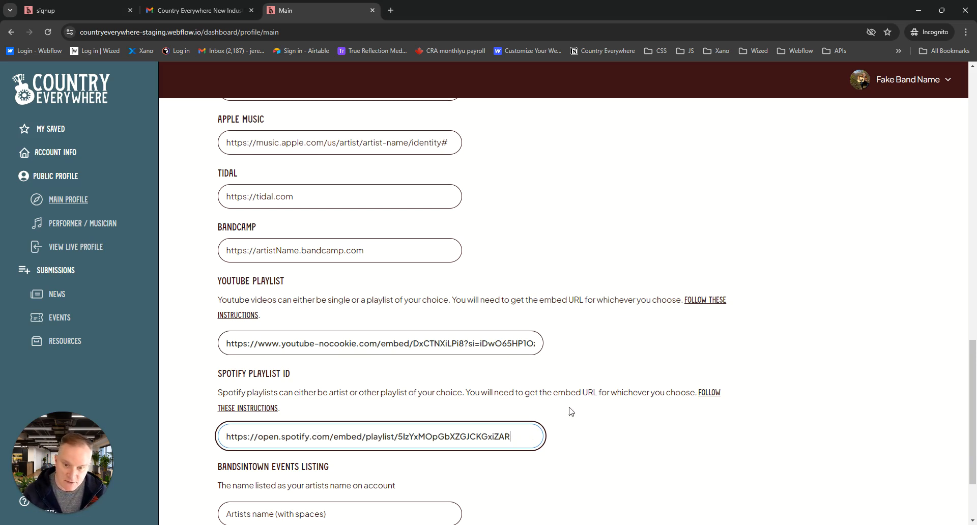
Enter Country Everywhere as the Bandsintown artist name and save the main profile changes
scroll(557, 331, "down", 2)
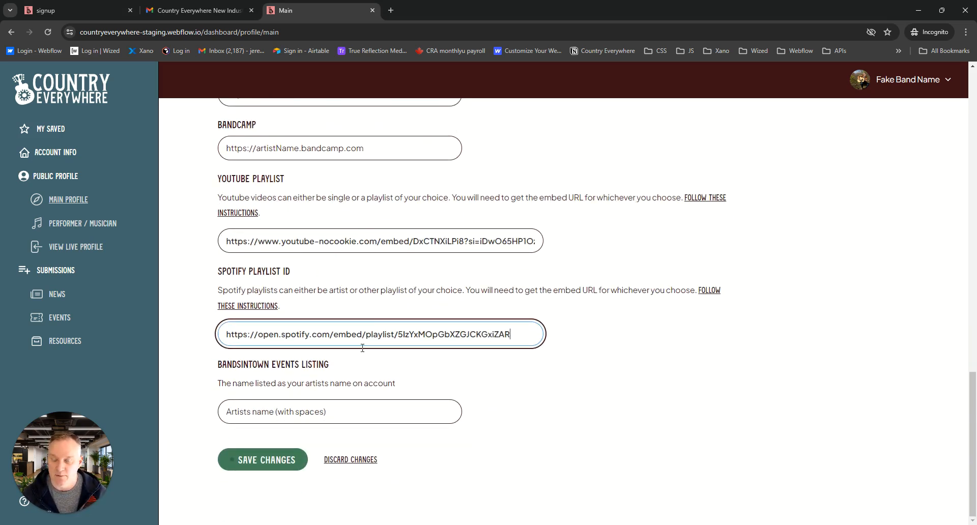
left_click(341, 418)
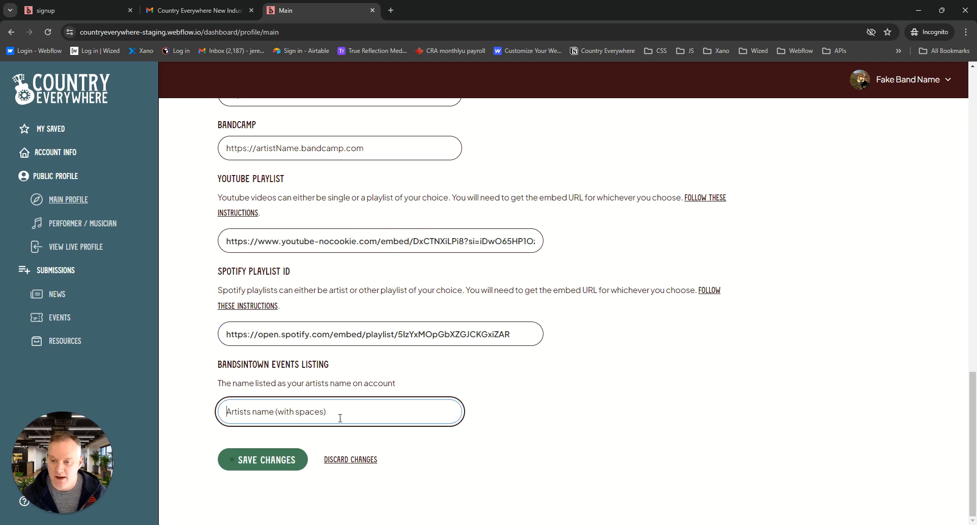
type("Country")
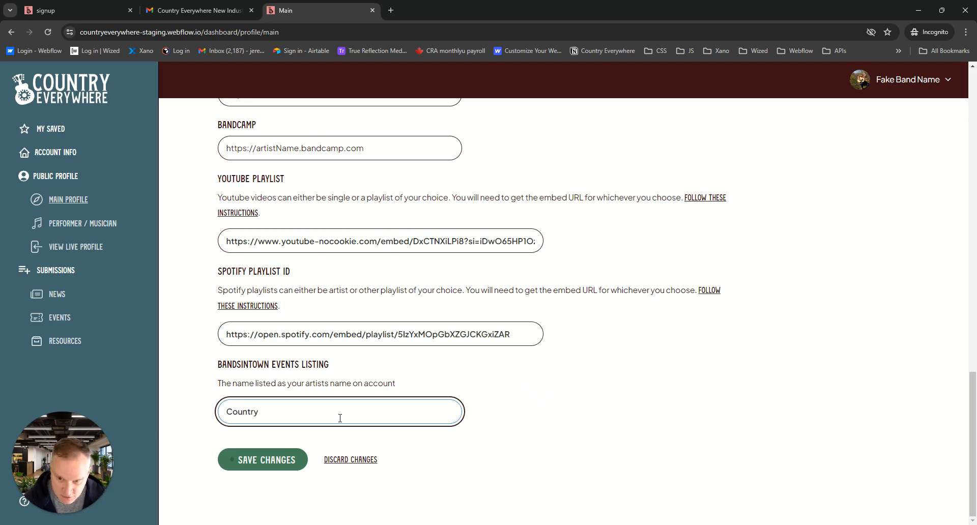
type(" Everywhere")
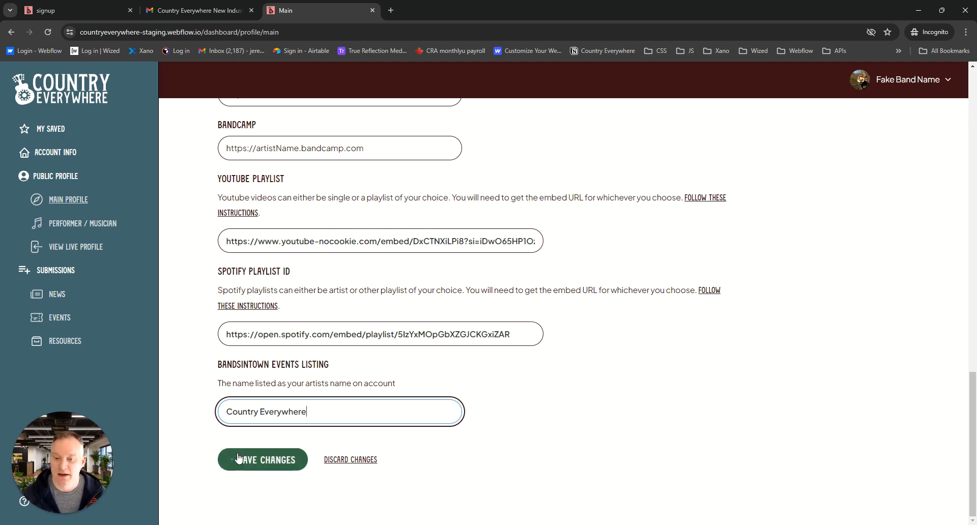
left_click(275, 461)
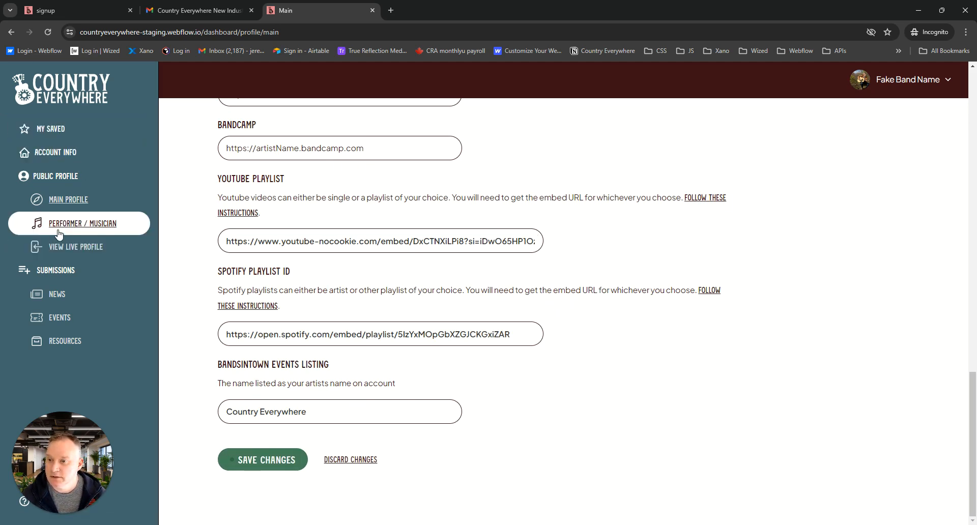
Open the Performer / Musician profile and select the genres Country Rock and Pop Country
left_click(83, 223)
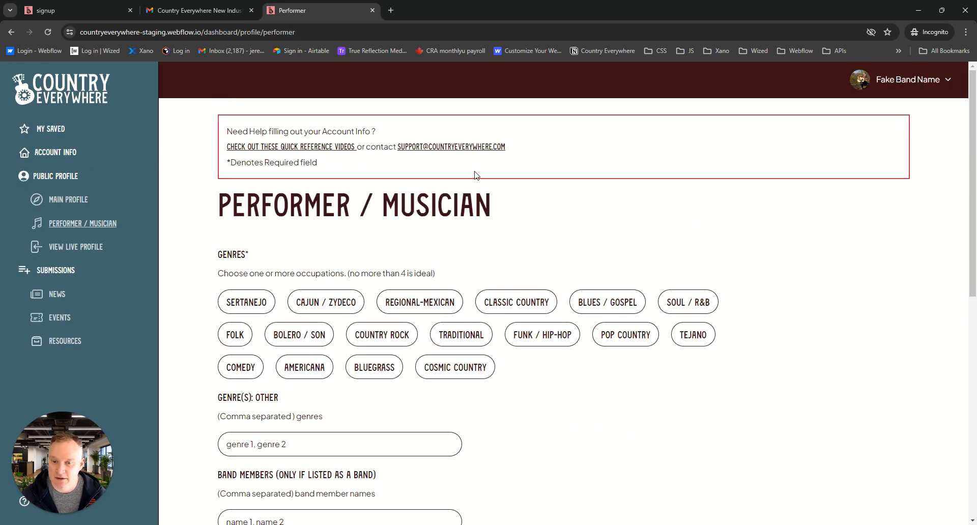
left_click(393, 341)
left_click(612, 337)
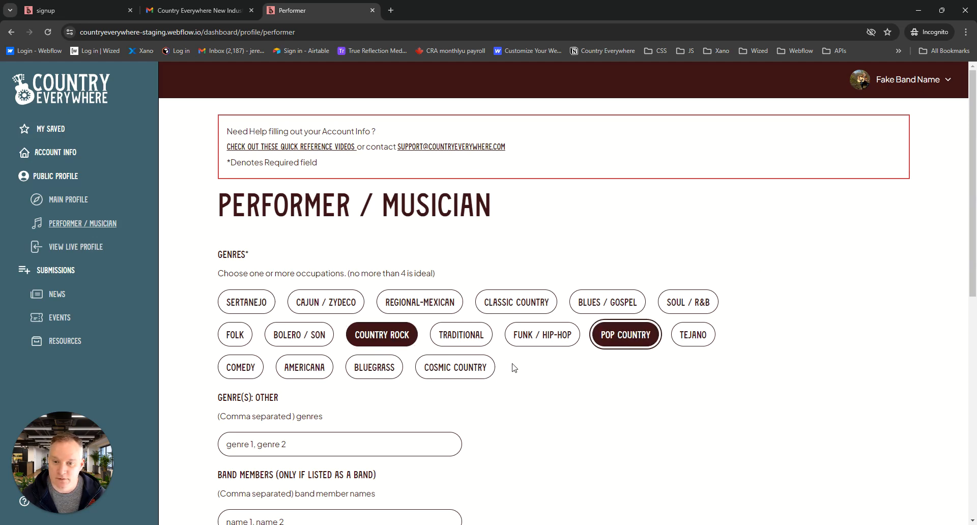
Enter "Jazz, World" as the other genres of the performer profile
scroll(567, 377, "down", 4)
left_click(293, 240)
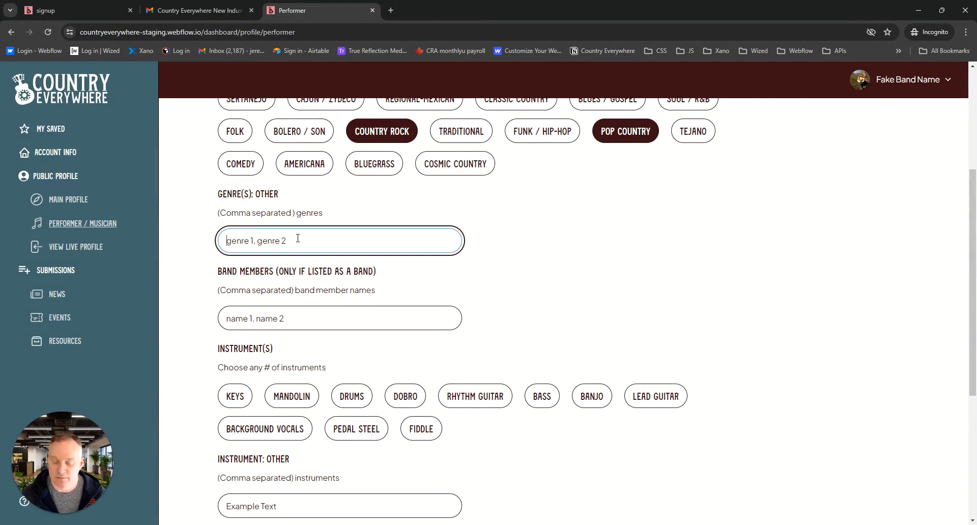
type("Jazz")
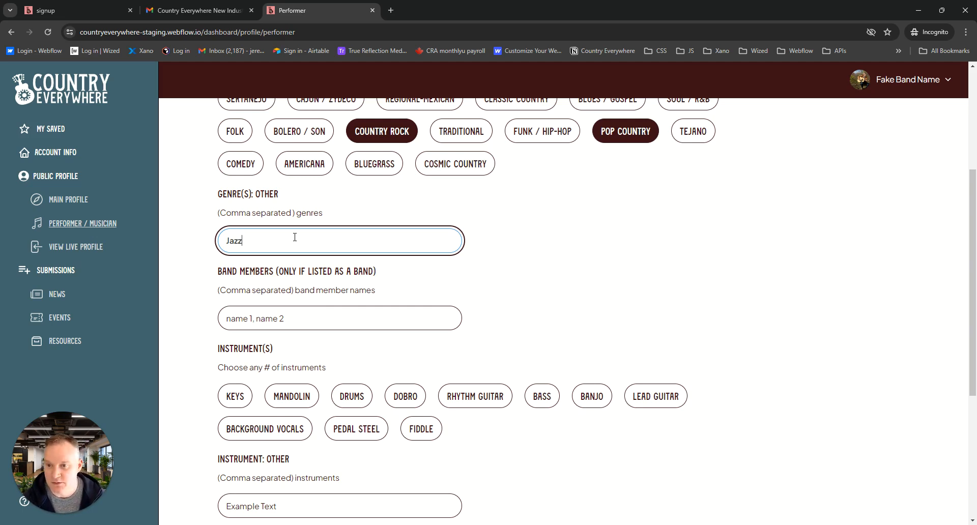
type(", ")
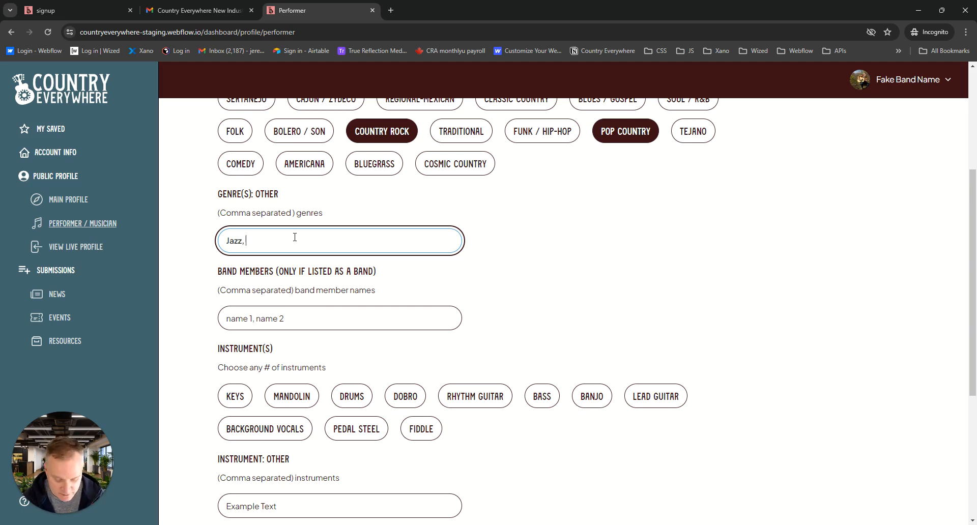
type("World")
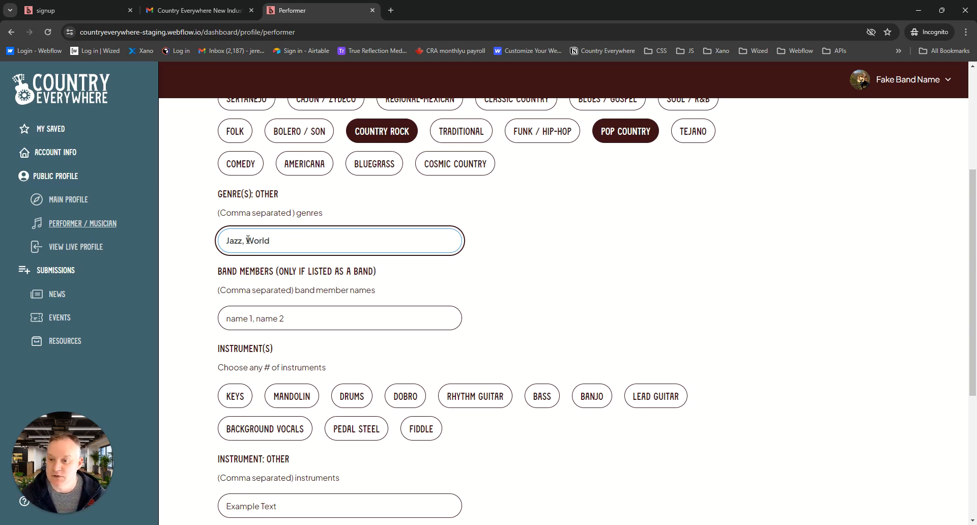
List the band members as "Band Member1, Band Member2"
left_click(310, 321)
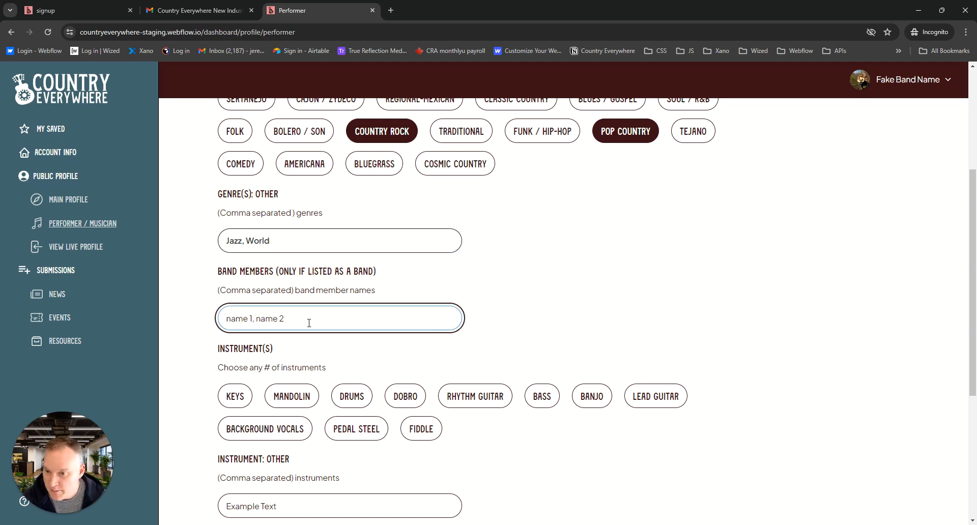
type("B")
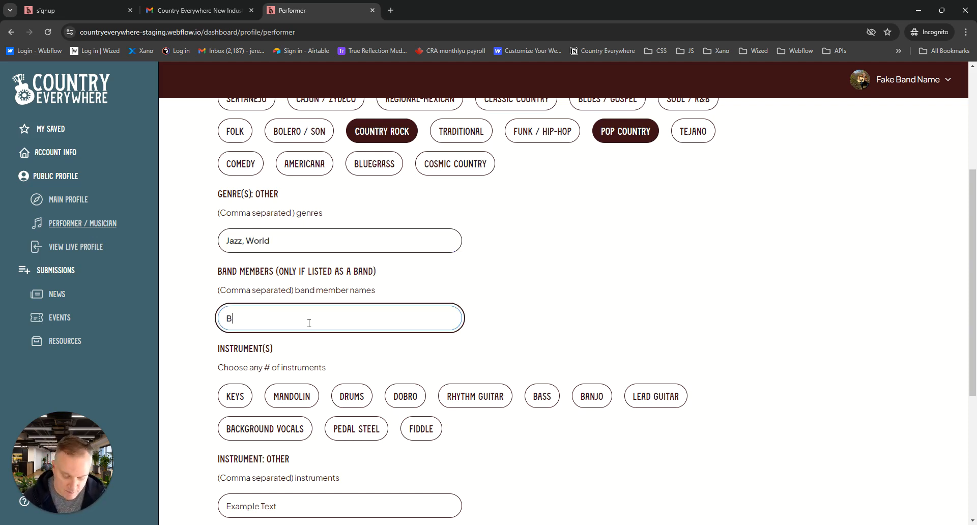
type("and Member1")
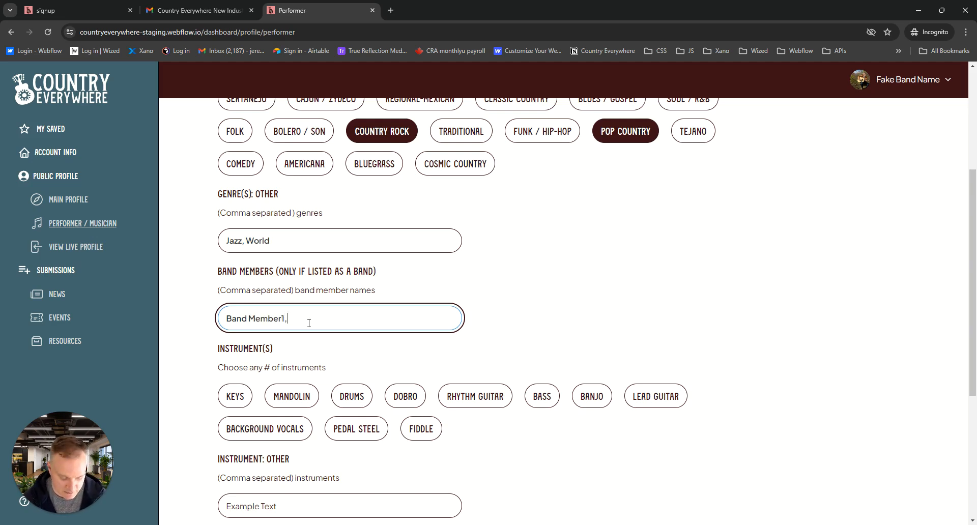
type(", B")
key("BackSpace")
type("Band Mem")
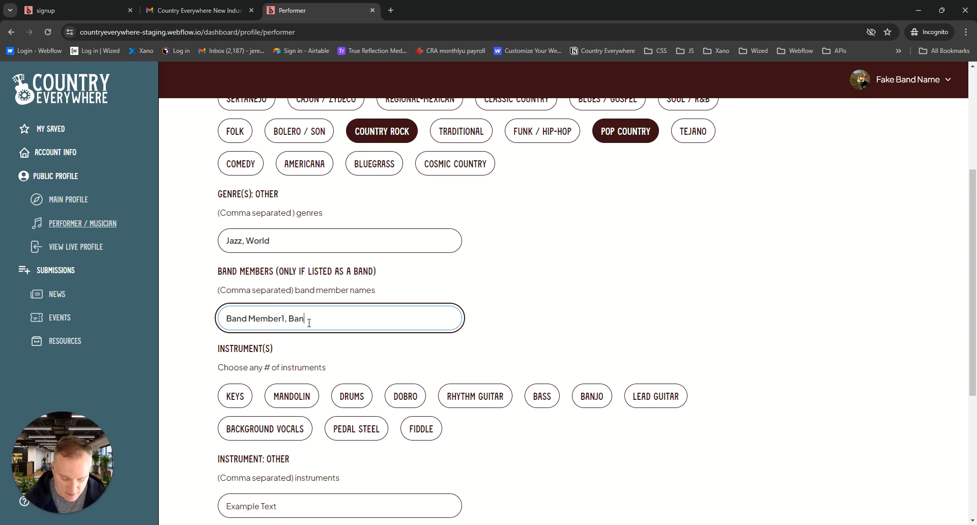
type("ber2")
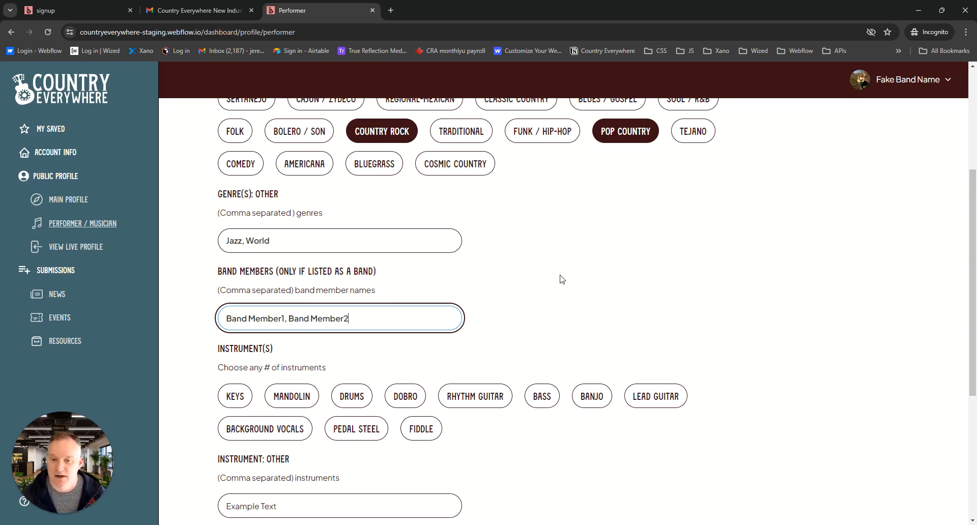
Select Fiddle and Bass as the instruments in the performer profile
scroll(554, 265, "down", 4)
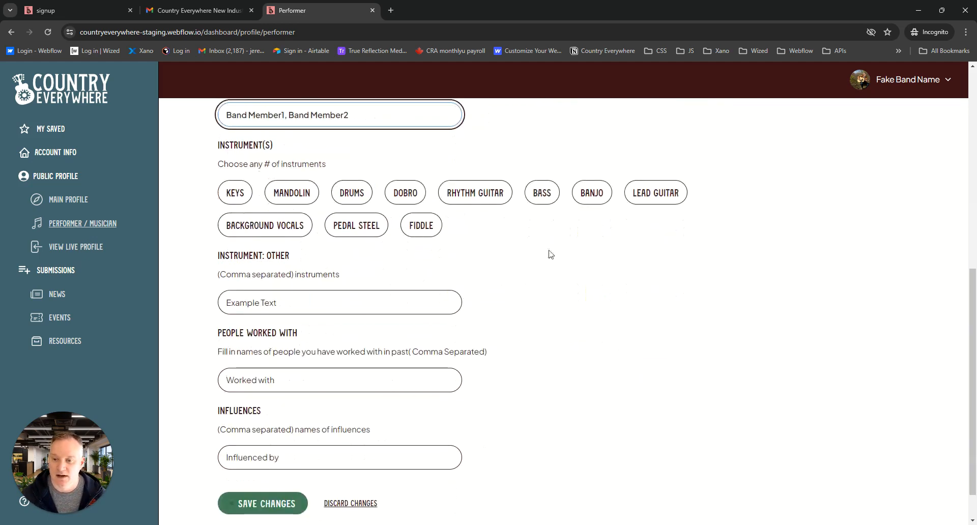
scroll(550, 265, "up", 2)
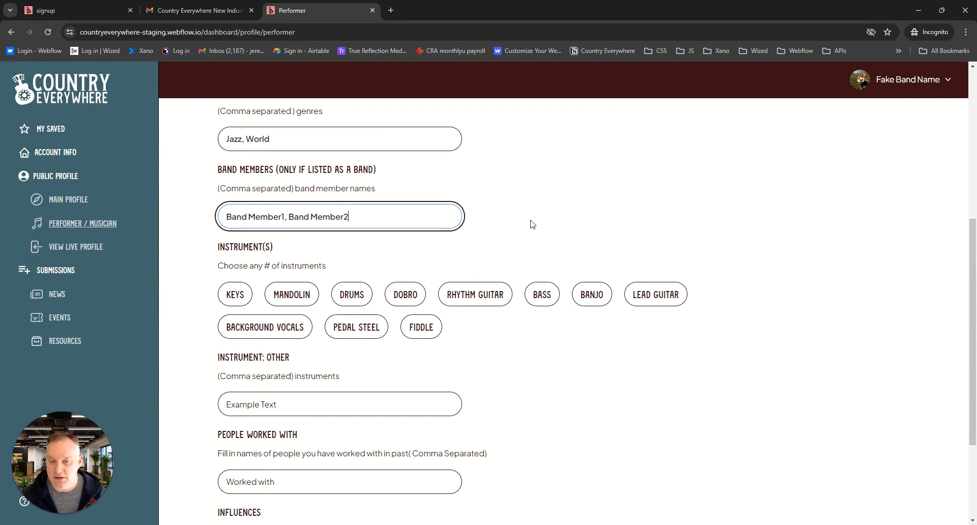
left_click(411, 330)
left_click(545, 304)
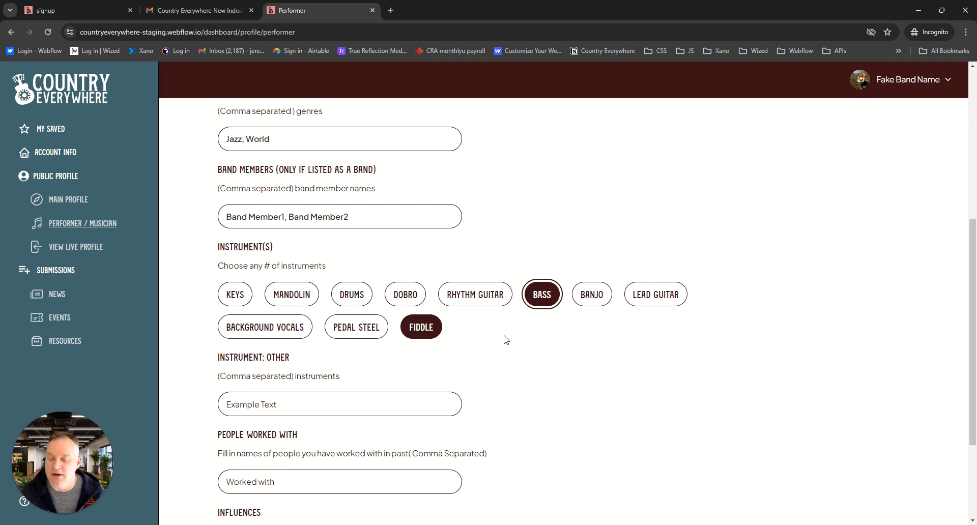
left_click(342, 271)
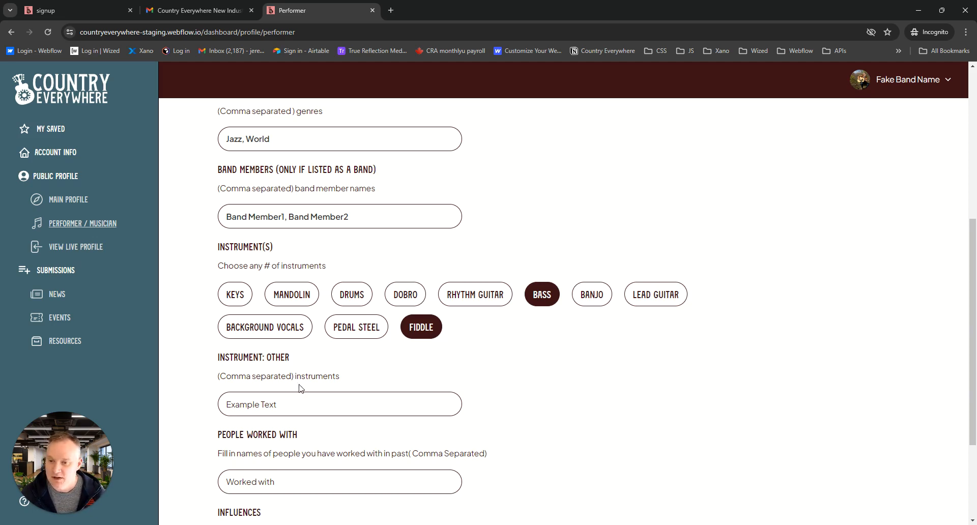
Enter "xylophone" as the other instrument in the performer profile
left_click(288, 406)
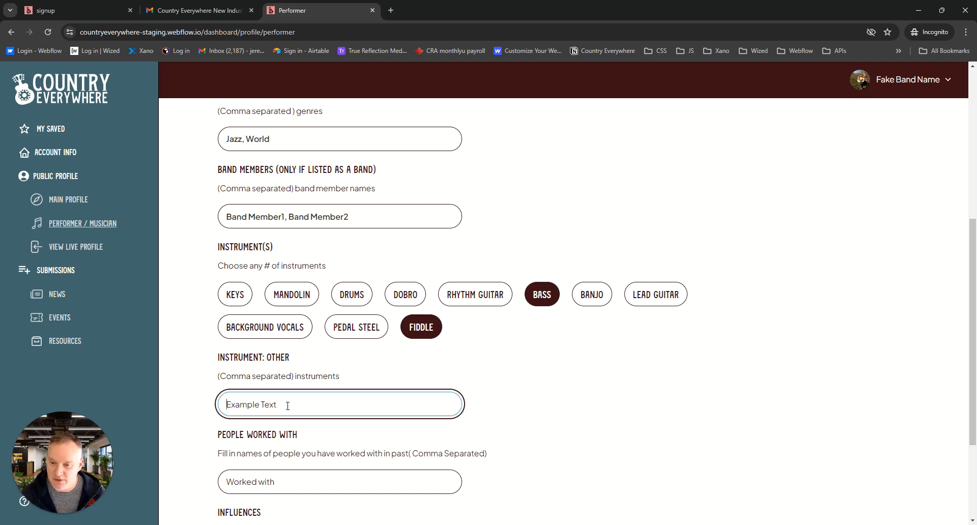
type("xyl")
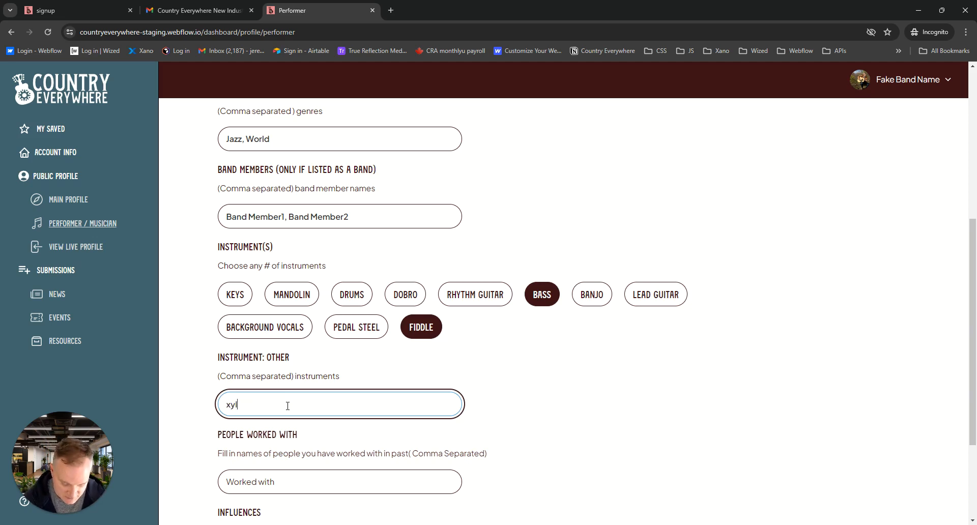
type("ophone")
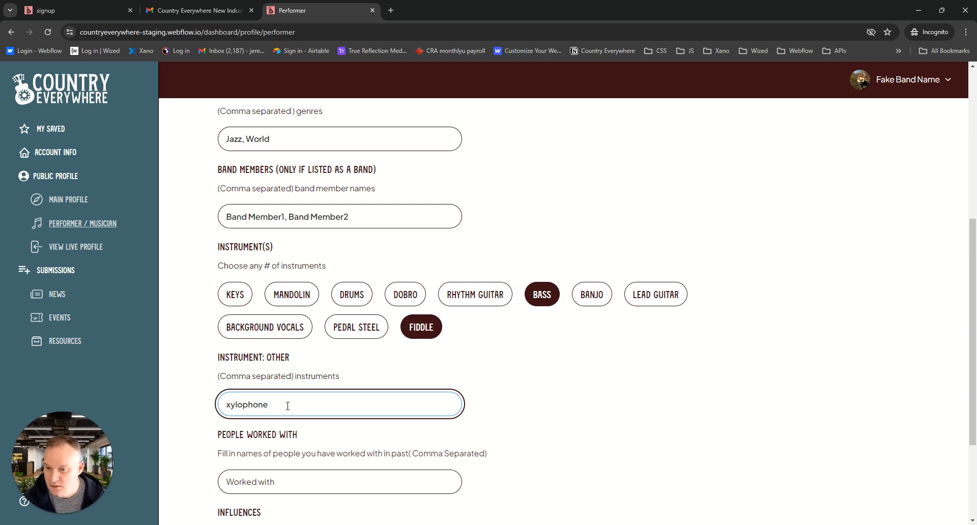
Save the changes to the Performer / Musician profile, leaving the people worked with and influences fields blank
scroll(487, 377, "down", 3)
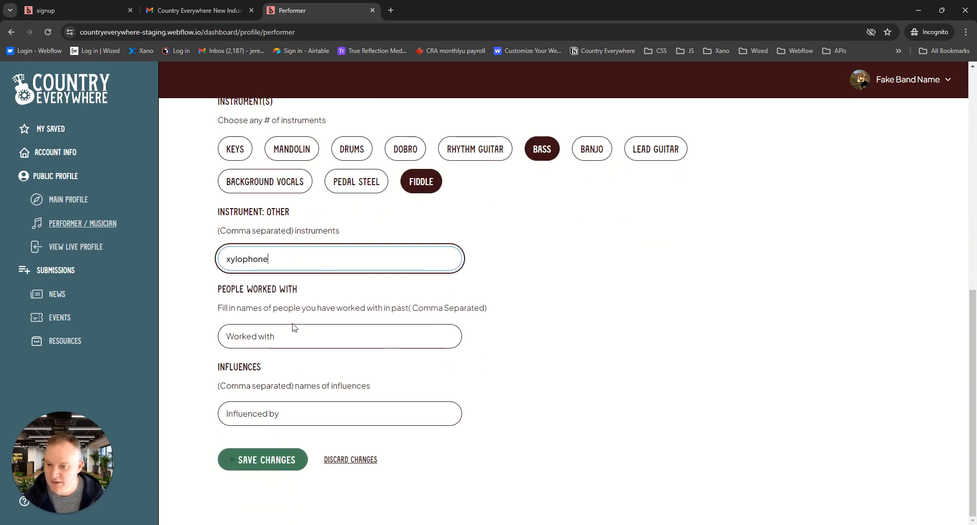
left_click(301, 331)
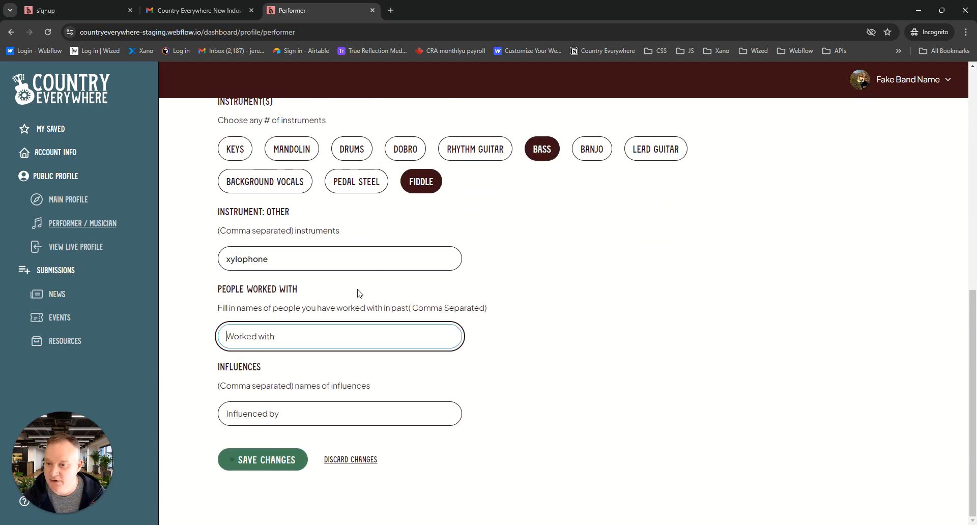
left_click(266, 464)
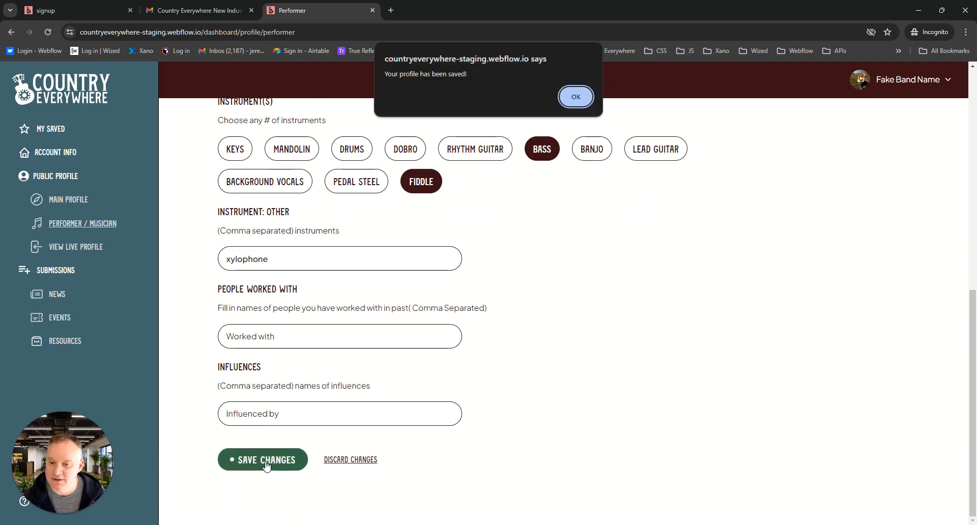
left_click(572, 100)
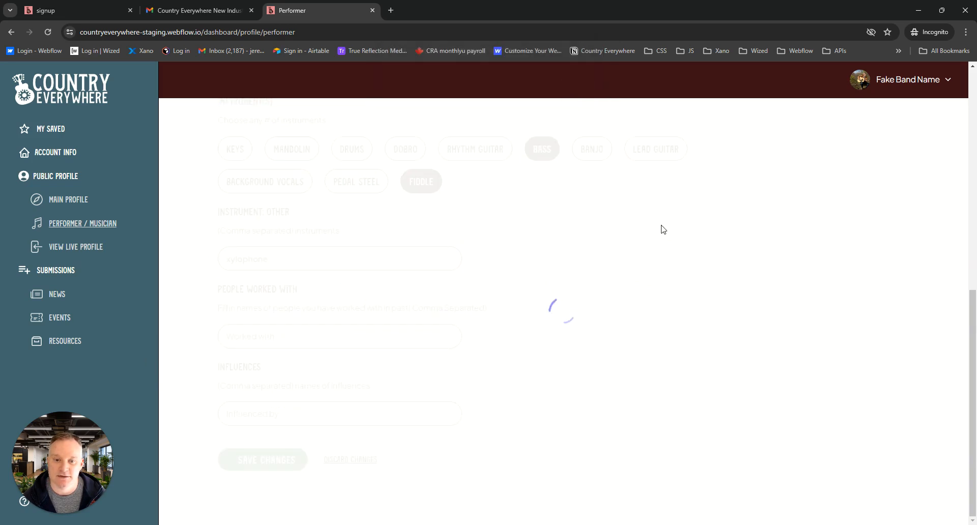
left_click(572, 94)
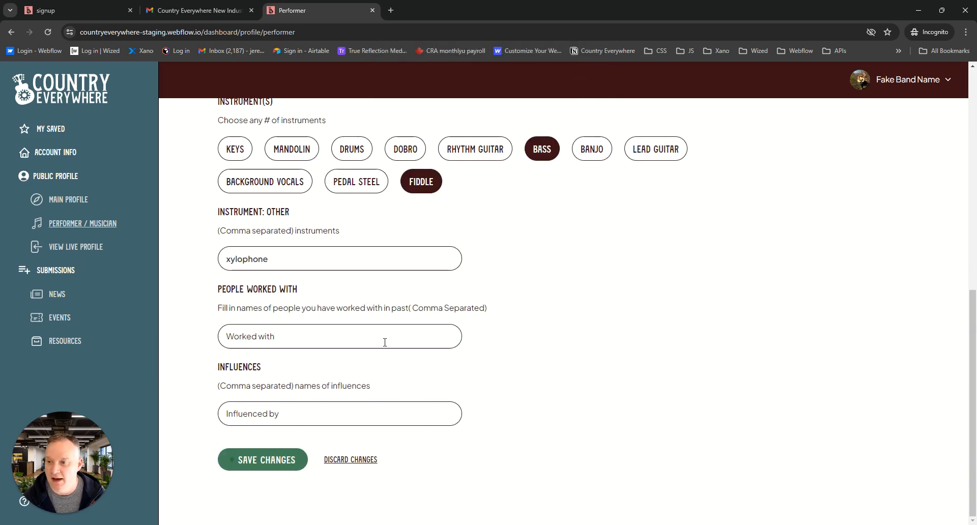
Open the live public profile and review its genres, band members, instruments, availability, top tracks, about text, video and upcoming dates
left_click(99, 257)
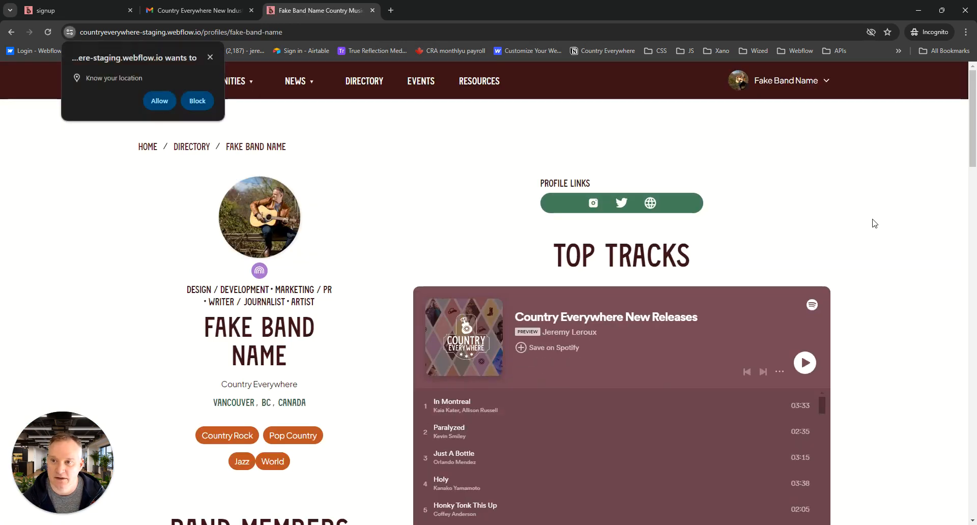
scroll(874, 224, "down", 2)
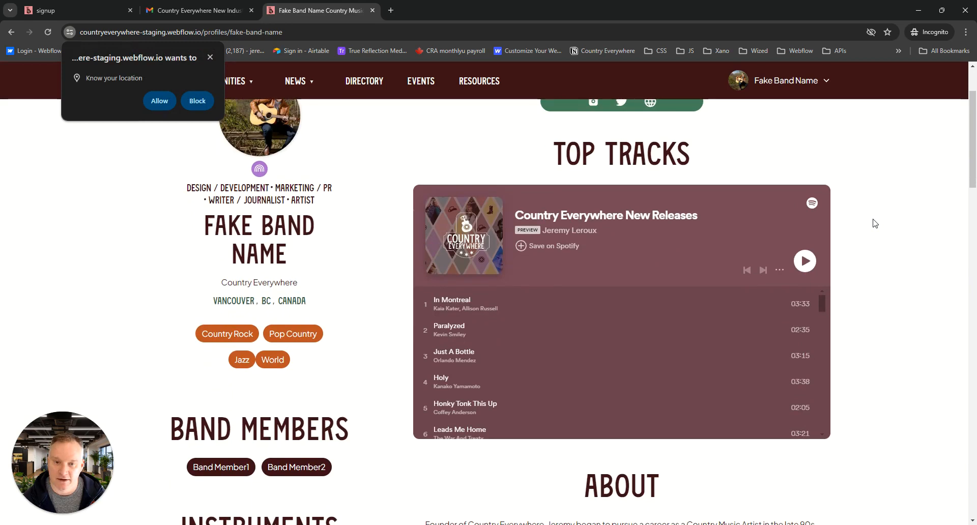
scroll(876, 222, "up", 2)
scroll(875, 222, "down", 1)
scroll(875, 222, "down", 6)
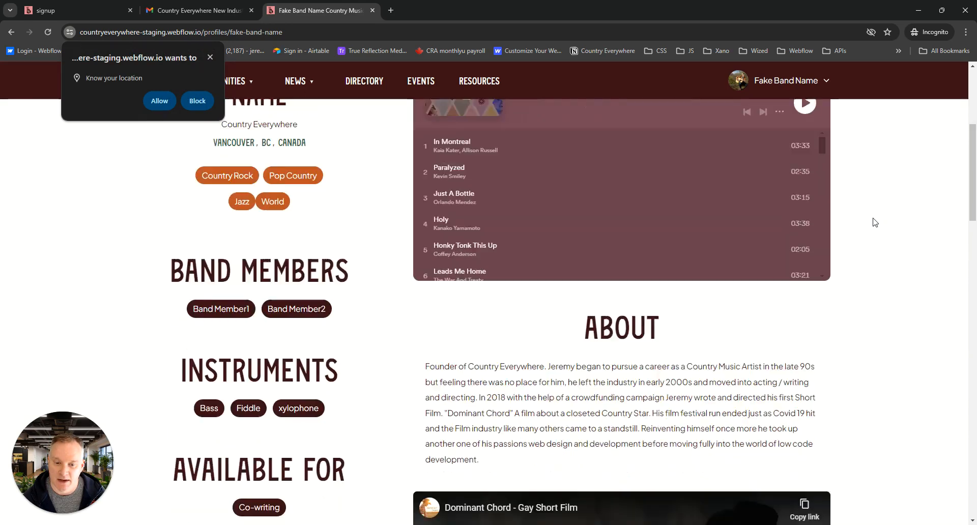
scroll(373, 295, "down", 5)
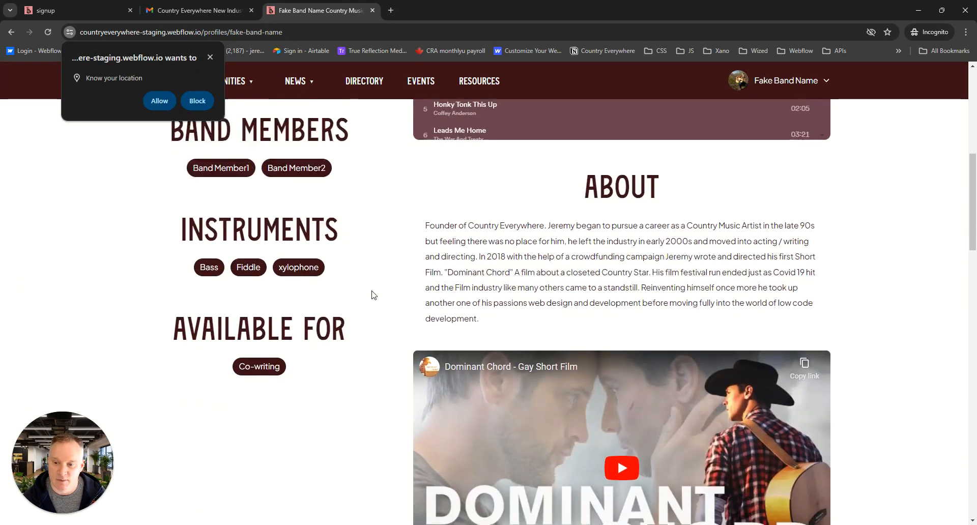
scroll(374, 295, "up", 12)
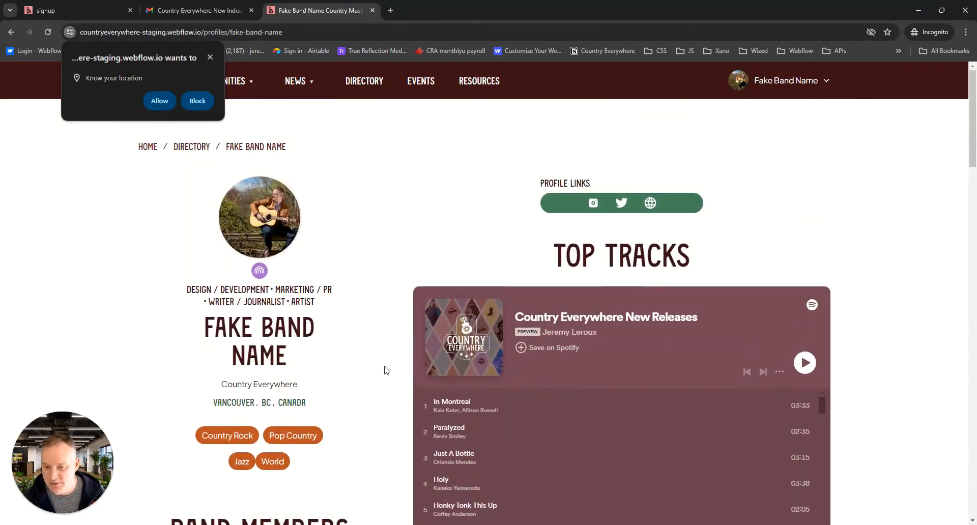
scroll(386, 379, "down", 3)
scroll(457, 416, "down", 3)
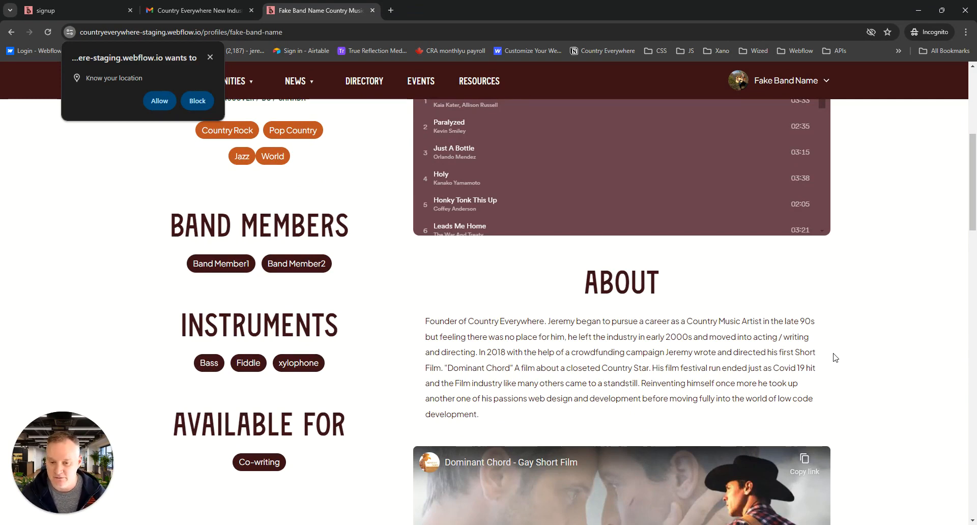
scroll(835, 358, "down", 5)
scroll(835, 358, "down", 3)
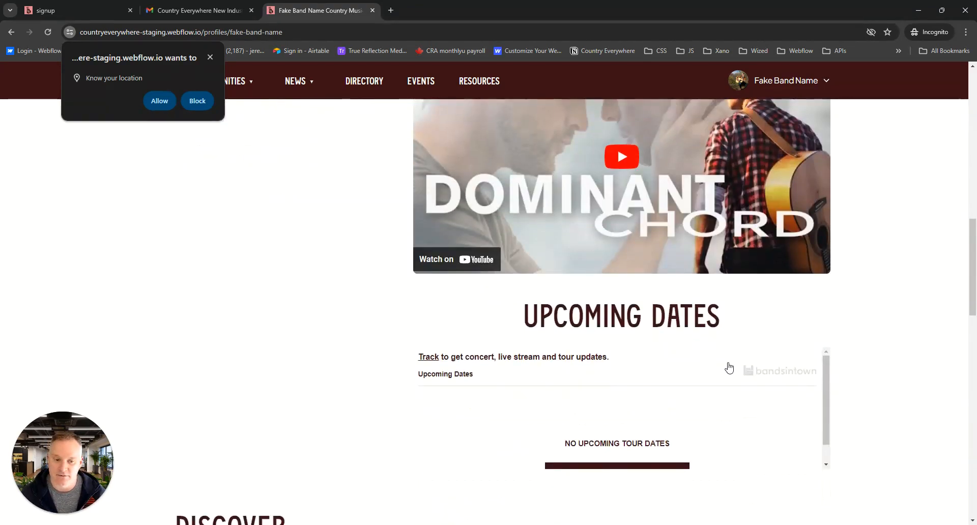
scroll(728, 365, "down", 1)
scroll(824, 349, "up", 1)
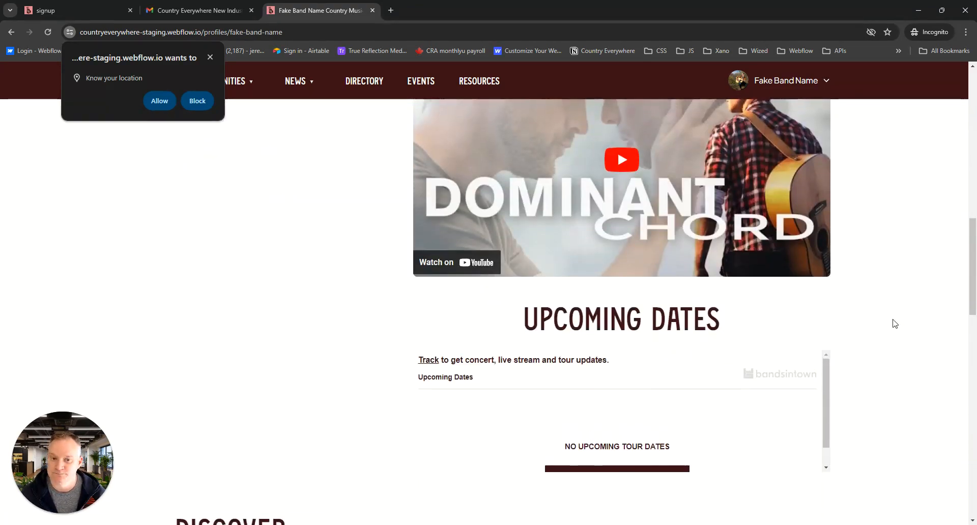
scroll(895, 323, "up", 8)
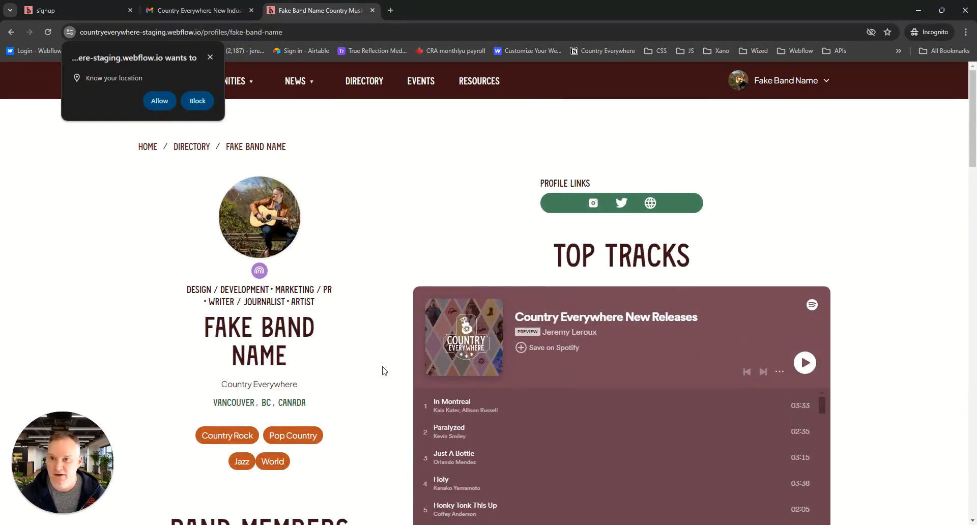
Open the site's directory and search its listings for "fake"
left_click(364, 81)
left_click(230, 228)
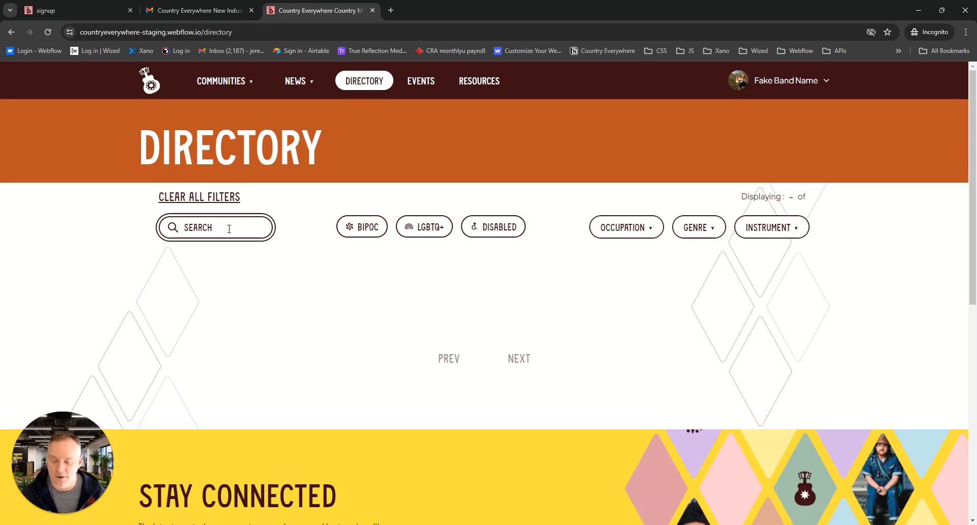
type("fake")
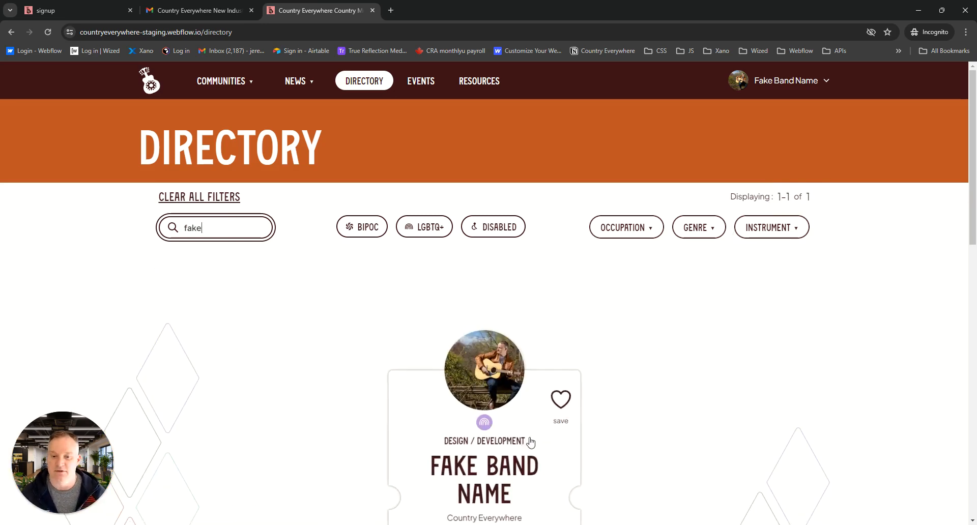